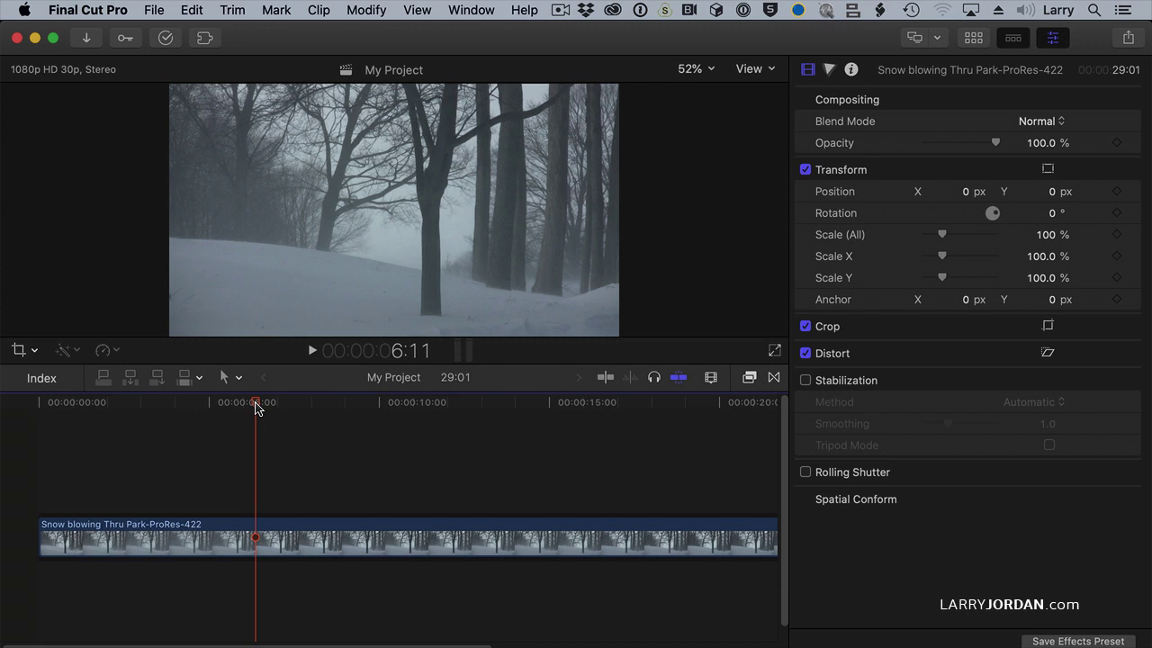
Add a basic title over the park clip and make it start near 4 seconds.
{"action": "key", "text": "ctrl+t"}
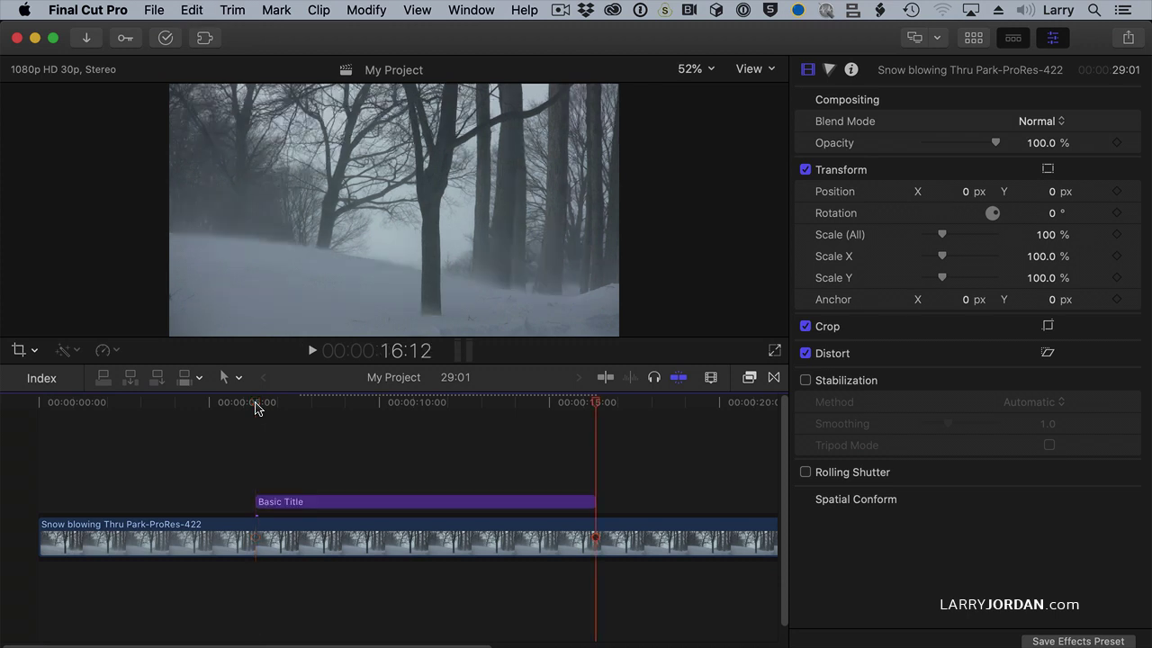
{"action": "left_click", "coordinate": [311, 402]}
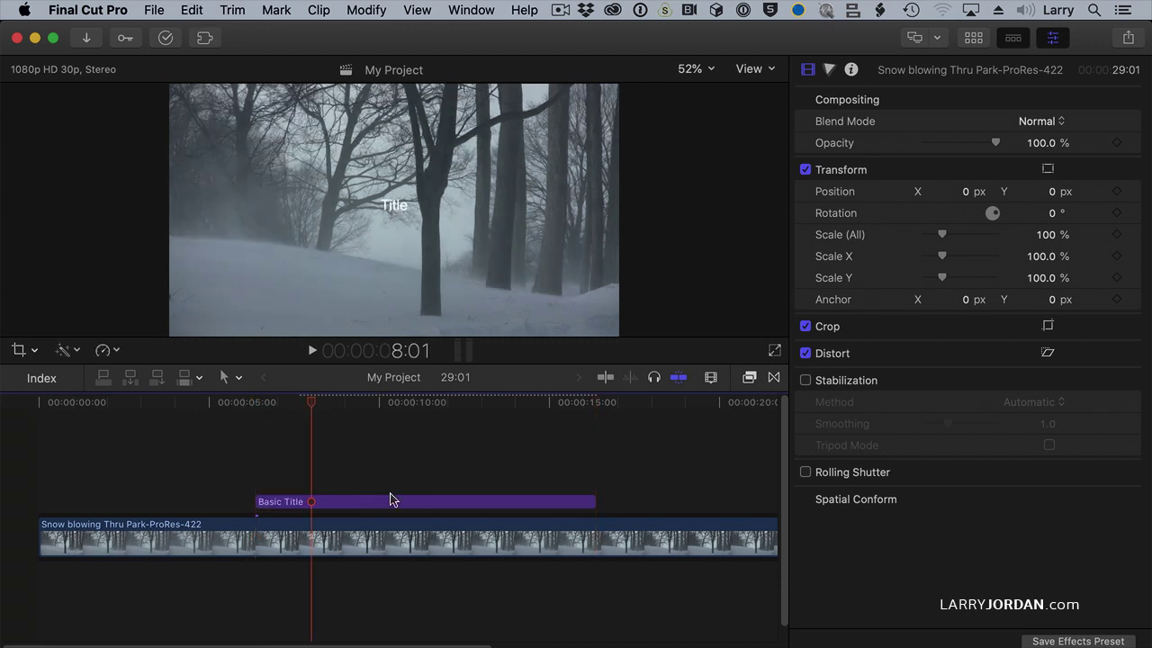
{"action": "left_click_drag", "start_coordinate": [390, 500], "coordinate": [347, 501]}
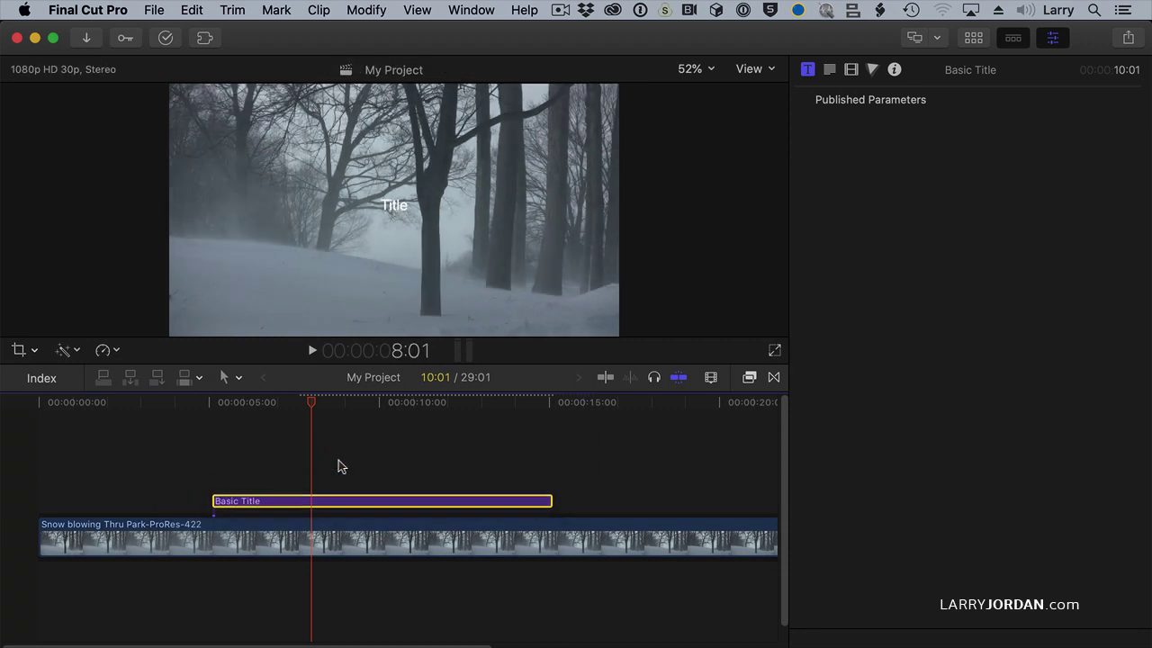
{"action": "left_click_drag", "start_coordinate": [312, 404], "coordinate": [335, 404]}
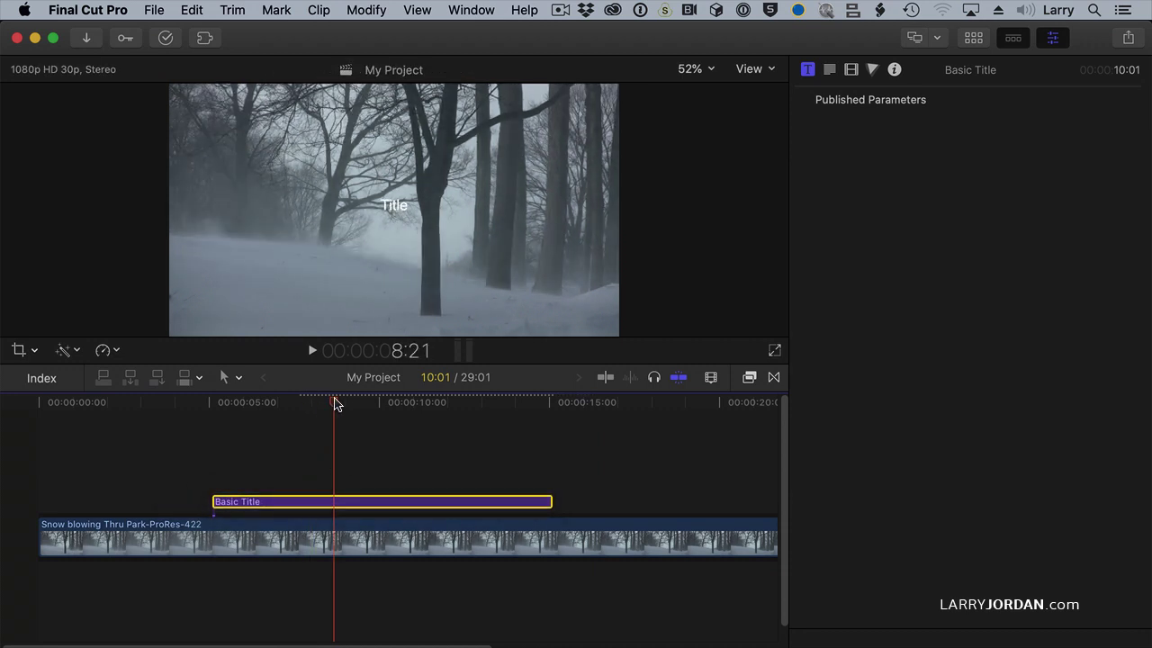
Change the title text to 'Winter' and move it to the lower left of the frame.
{"action": "double_click", "coordinate": [394, 207]}
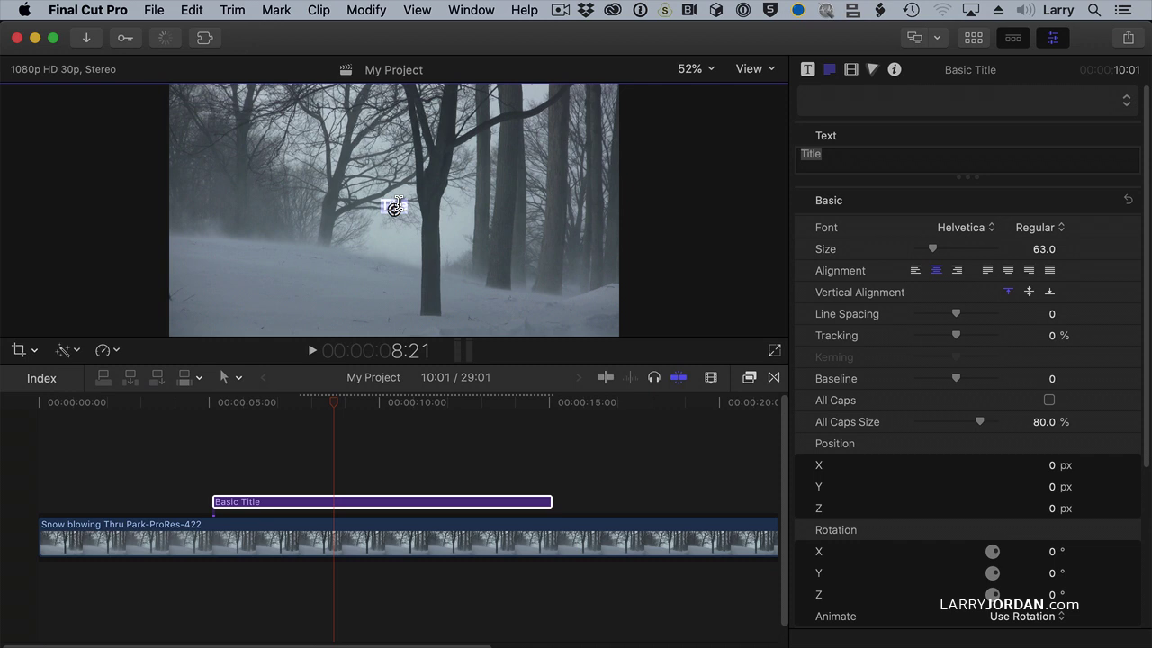
{"action": "type", "text": "Winter"}
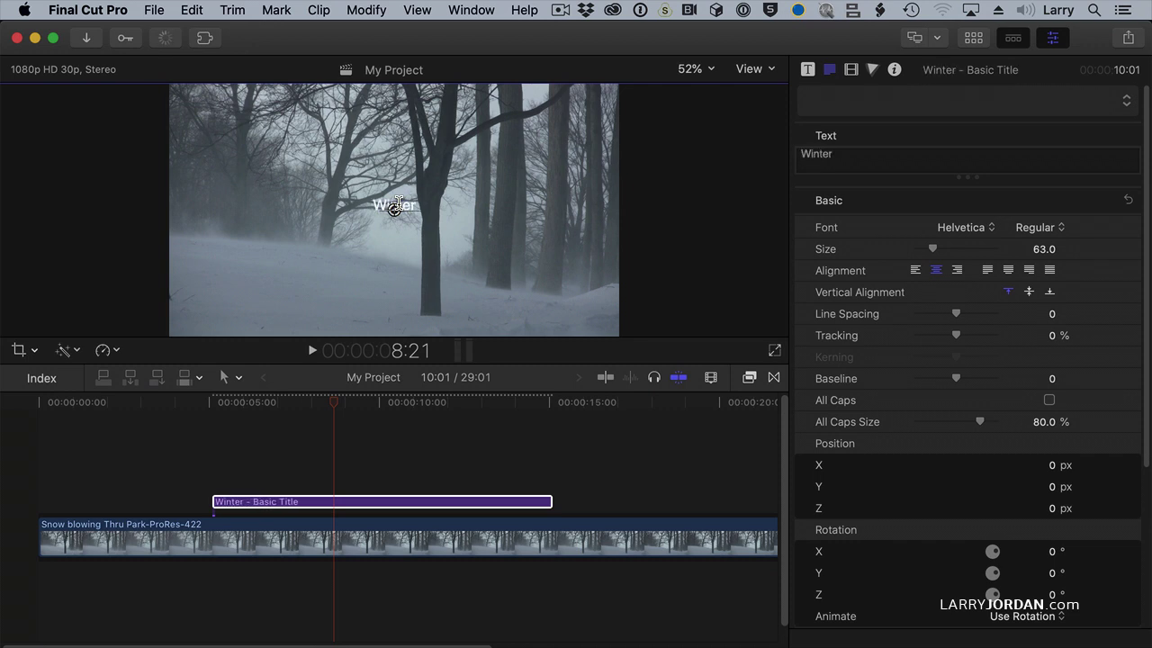
{"action": "double_click", "coordinate": [396, 206]}
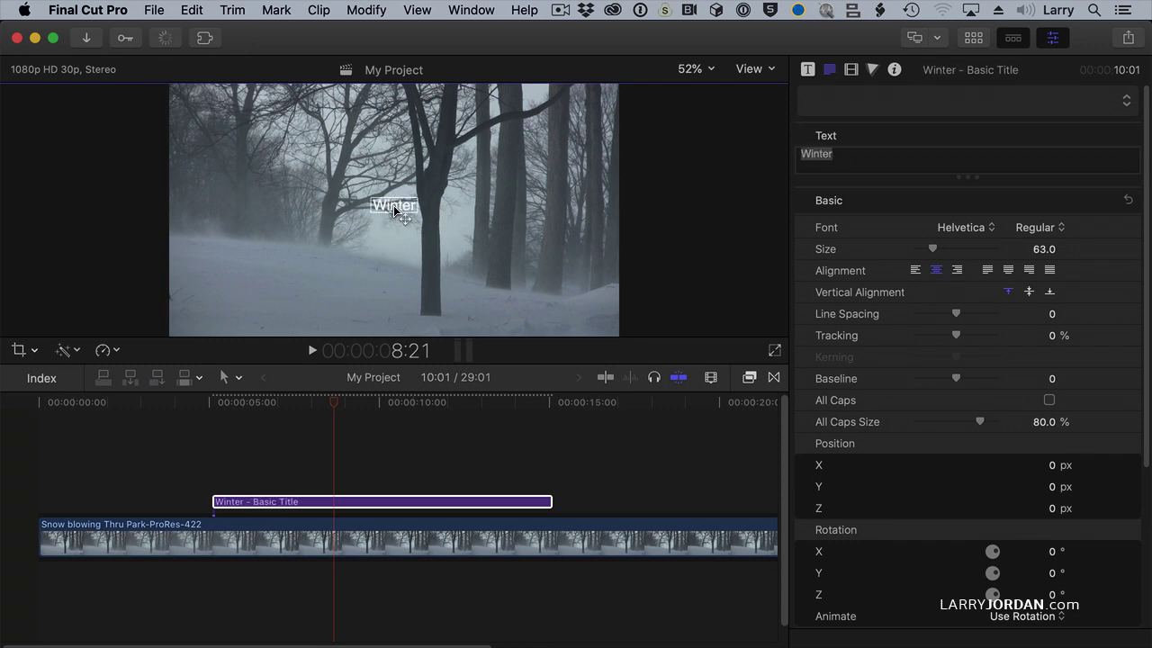
{"action": "left_click_drag", "start_coordinate": [394, 210], "coordinate": [314, 255]}
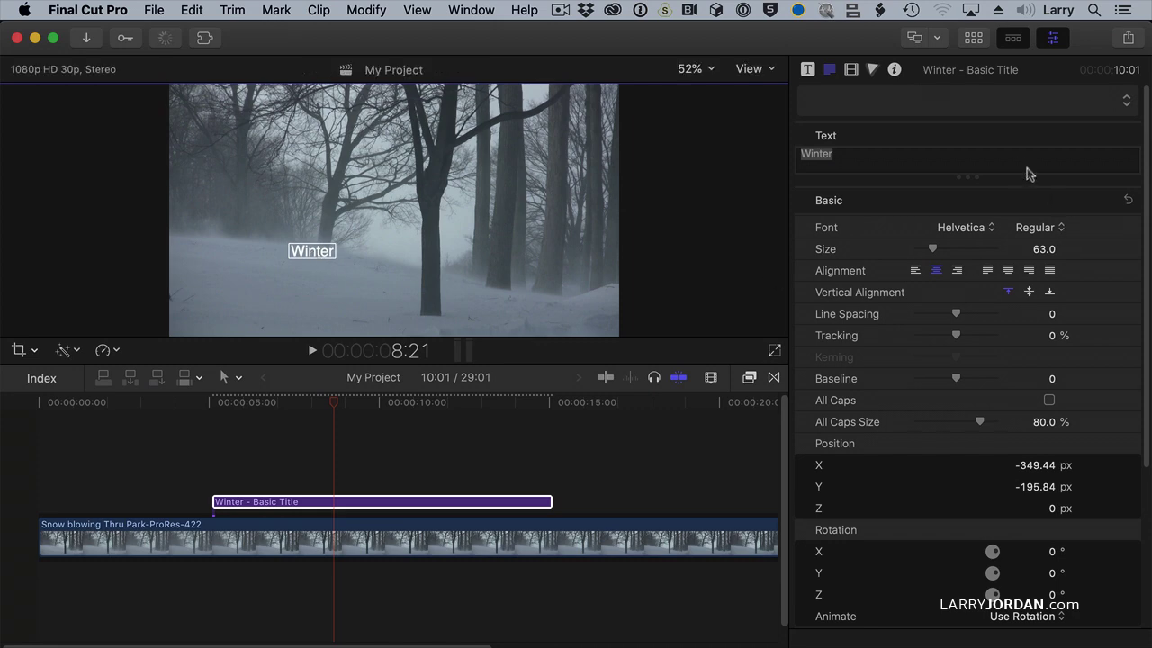
Set the title font to Giza with the ThreeThree style.
{"action": "left_click", "coordinate": [959, 231]}
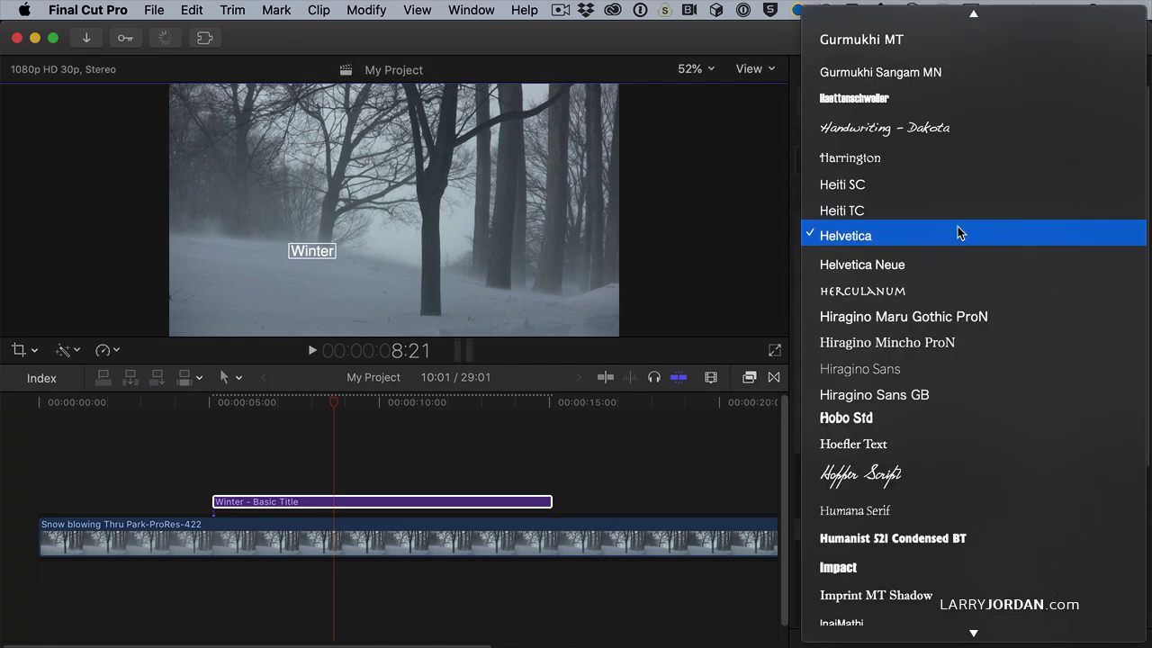
{"action": "scroll", "coordinate": [959, 233], "scroll_direction": "up", "scroll_amount": 10}
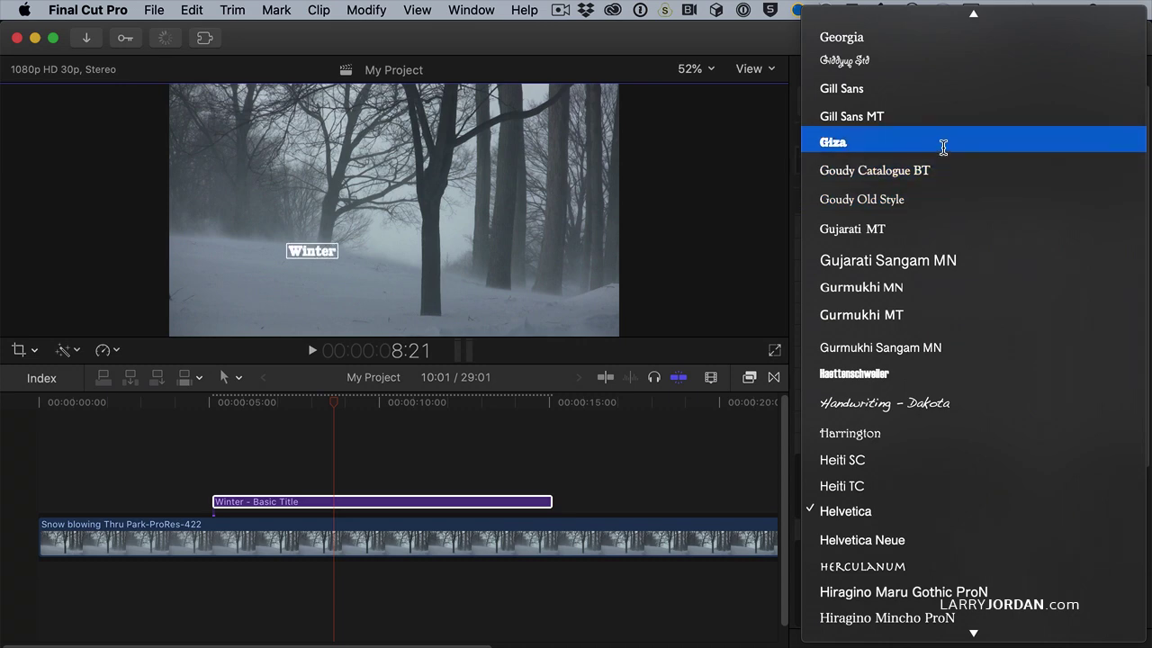
{"action": "left_click", "coordinate": [943, 146]}
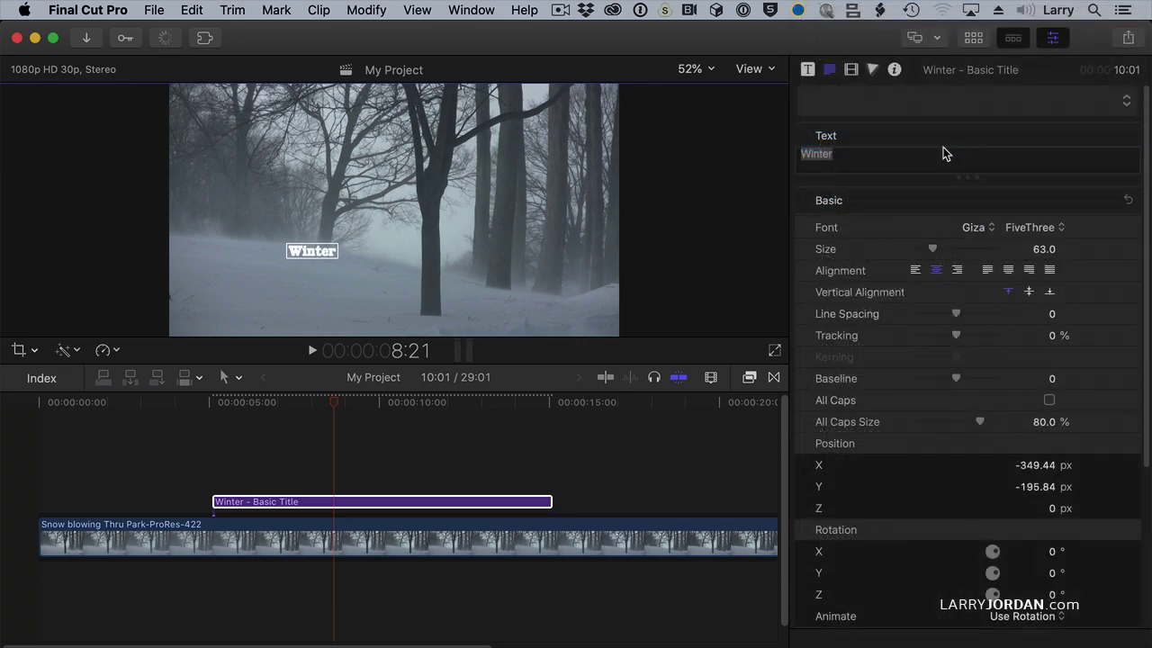
{"action": "left_click", "coordinate": [1044, 232]}
{"action": "left_click", "coordinate": [1039, 426]}
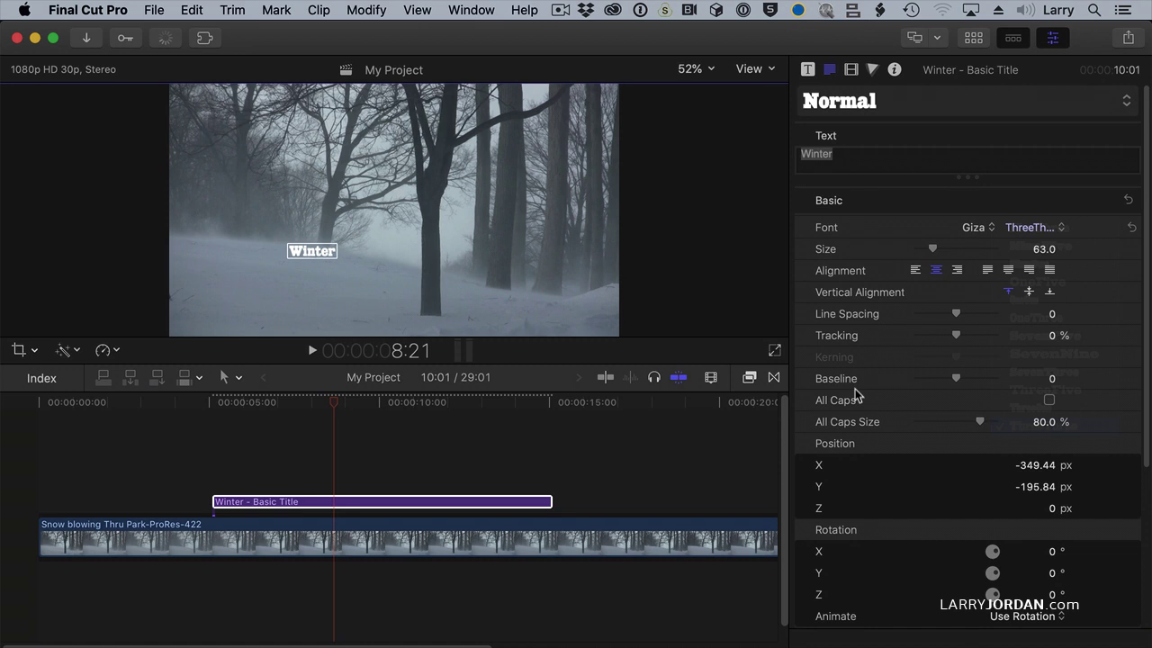
Set the text size to 425 and reposition the title to X -134.4, Y -253.44.
{"action": "left_click", "coordinate": [1038, 250]}
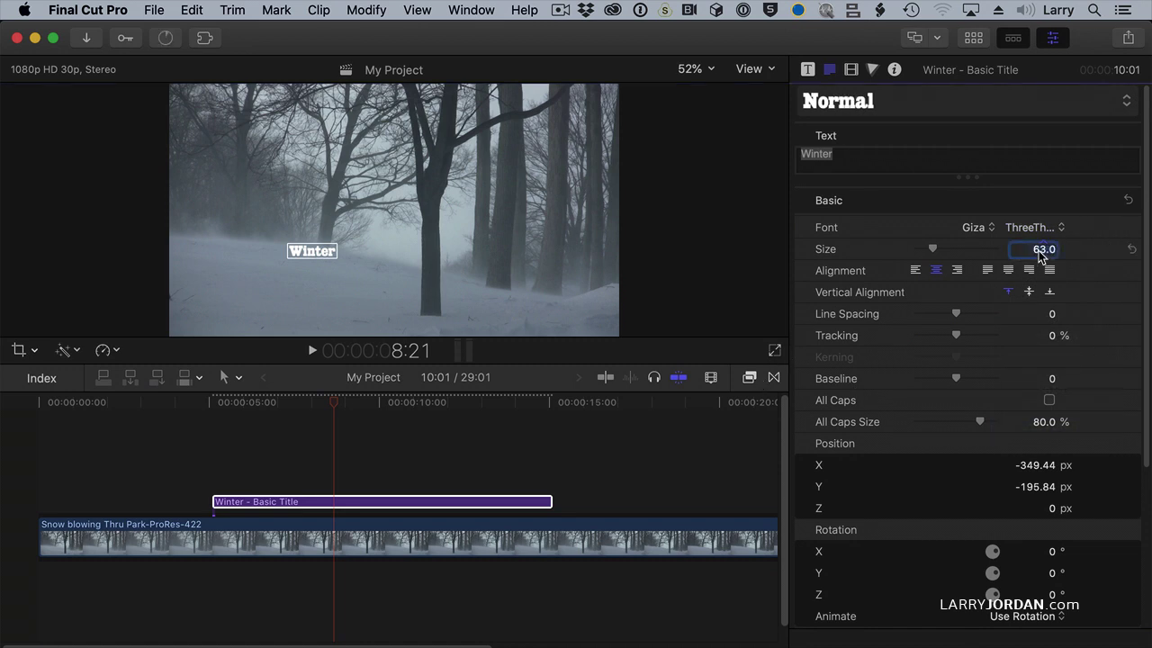
{"action": "type", "text": "425"}
{"action": "key", "text": "Return"}
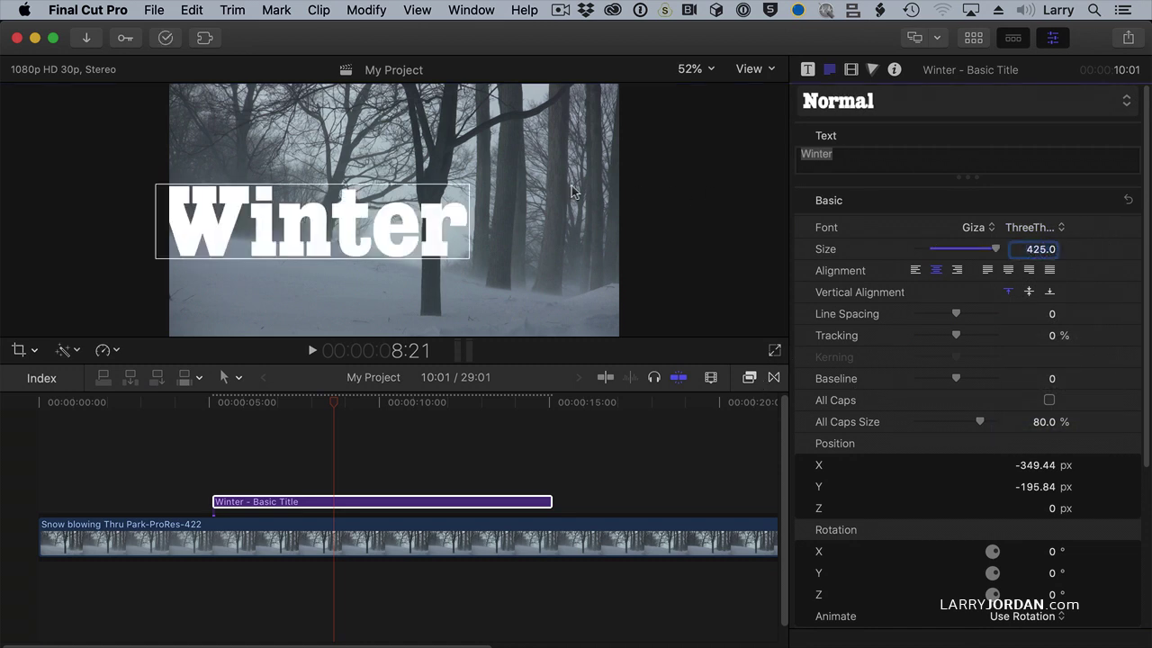
{"action": "left_click_drag", "start_coordinate": [349, 229], "coordinate": [397, 240]}
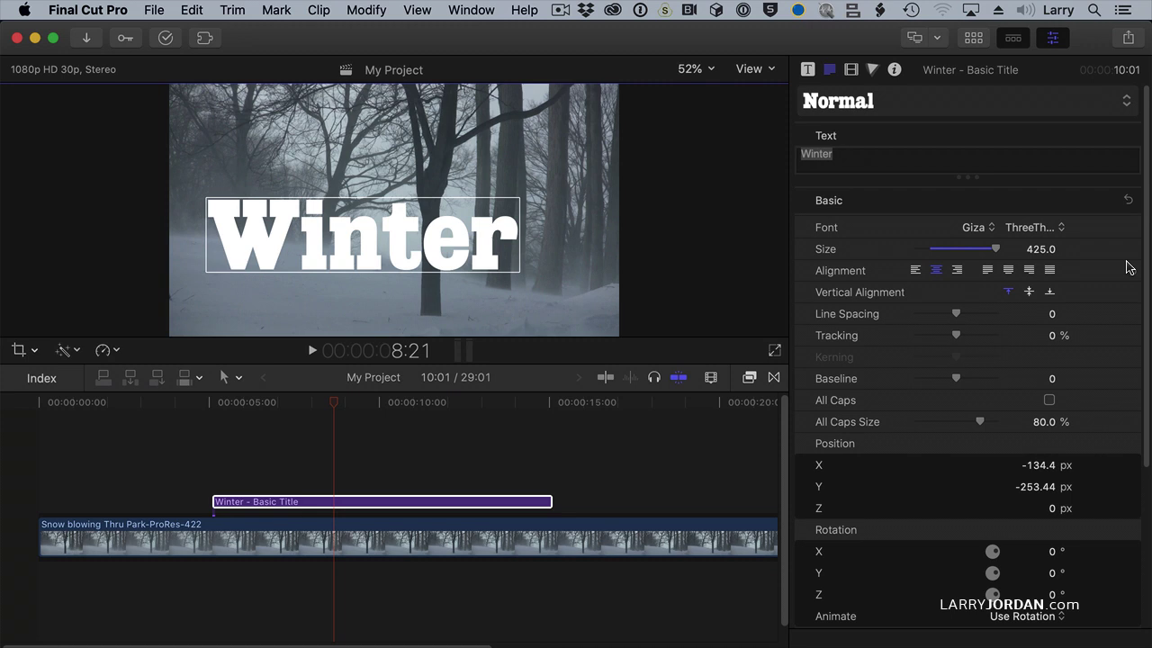
Enable 3D Text on the Winter title and raise its extrusion depth to 75.
{"action": "scroll", "coordinate": [1136, 306], "scroll_direction": "down", "scroll_amount": 5}
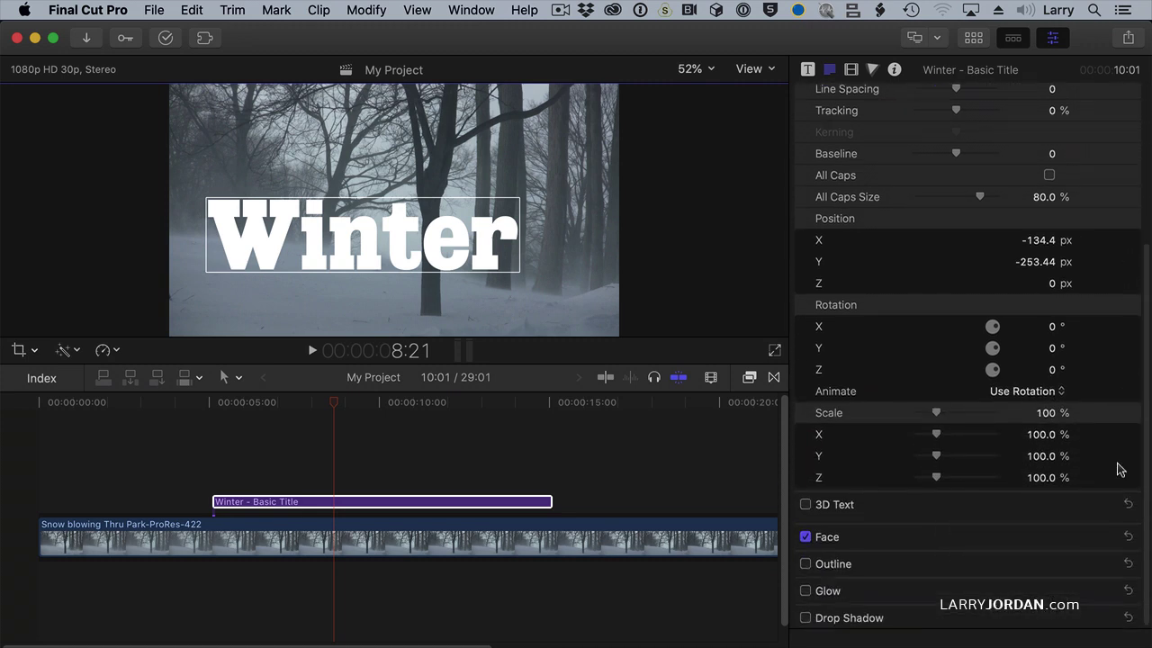
{"action": "left_click", "coordinate": [805, 505]}
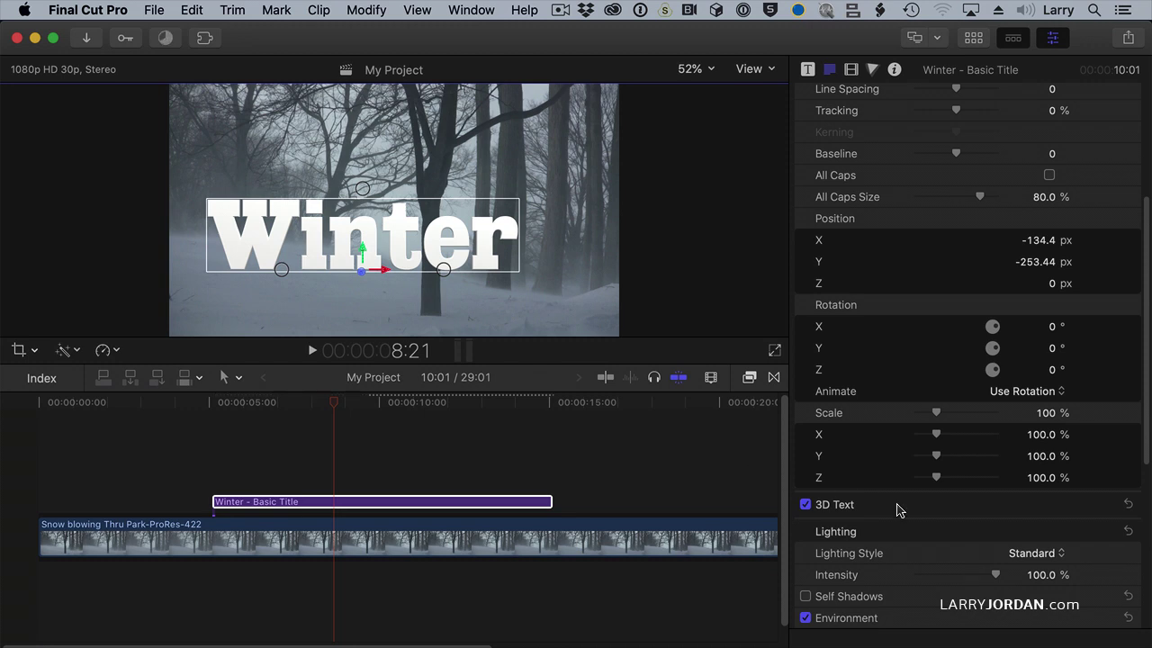
{"action": "left_click", "coordinate": [1106, 504]}
{"action": "scroll", "coordinate": [1148, 480], "scroll_direction": "down", "scroll_amount": 3}
{"action": "scroll", "coordinate": [1148, 480], "scroll_direction": "down", "scroll_amount": 5}
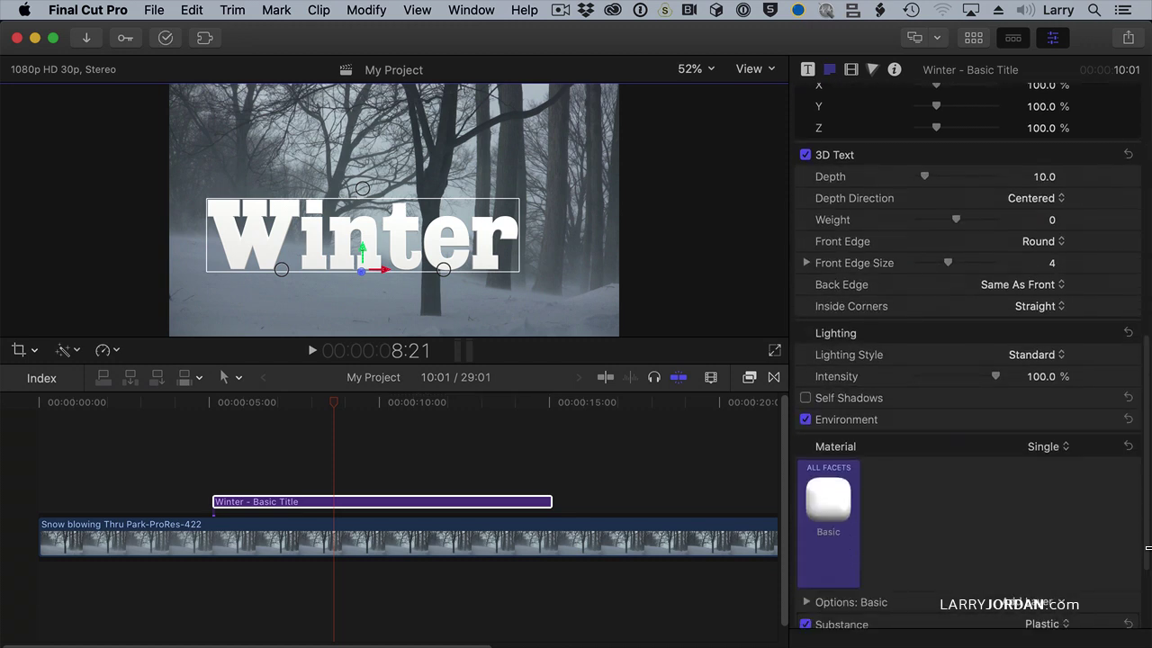
{"action": "left_click", "coordinate": [933, 178]}
{"action": "left_click_drag", "start_coordinate": [933, 177], "coordinate": [973, 180]}
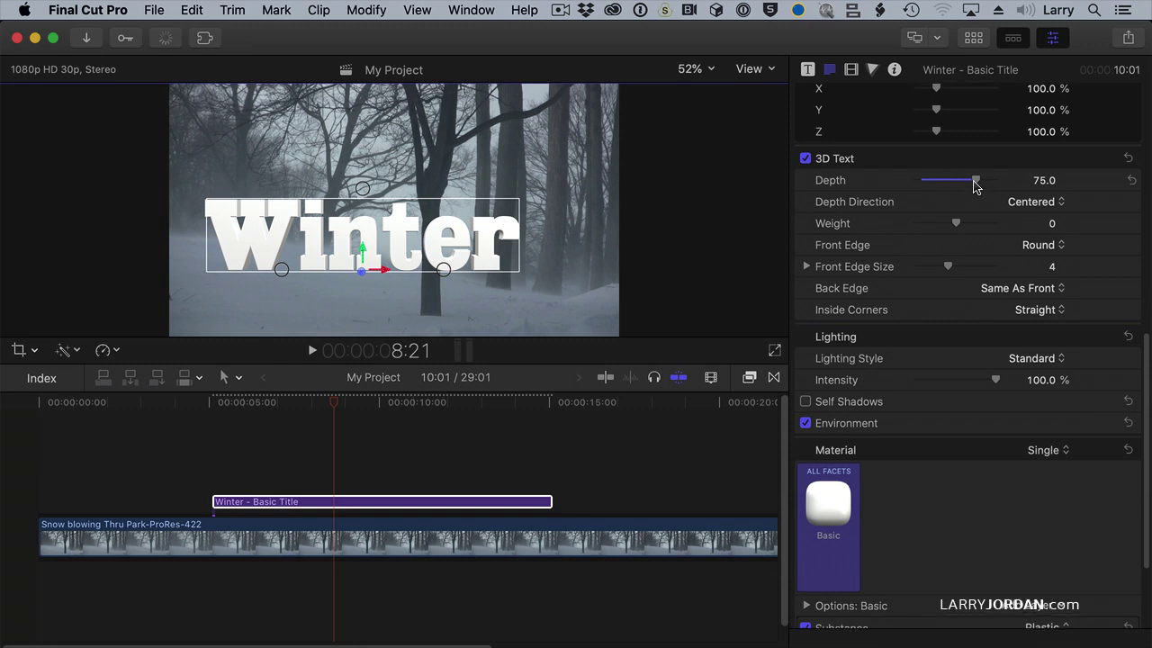
Set the Winter title's Y rotation to 35 degrees.
{"action": "scroll", "coordinate": [973, 186], "scroll_direction": "up", "scroll_amount": 5}
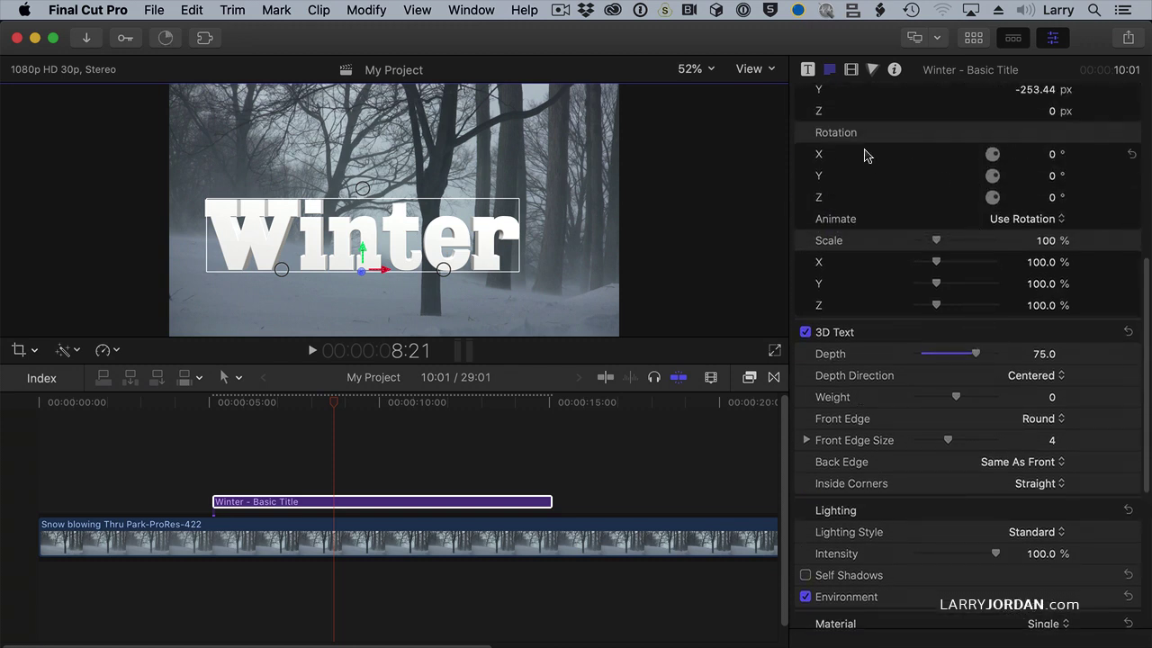
{"action": "left_click_drag", "start_coordinate": [992, 177], "coordinate": [997, 185]}
{"action": "left_click", "coordinate": [1042, 178]}
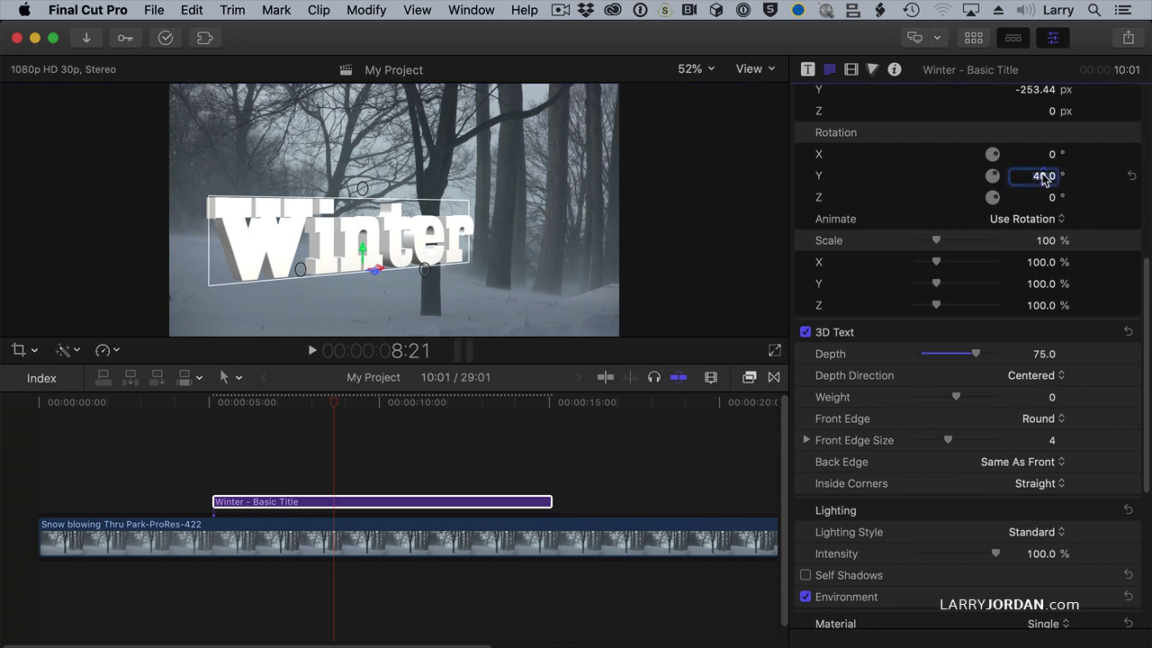
{"action": "type", "text": "350"}
{"action": "key", "text": "Return"}
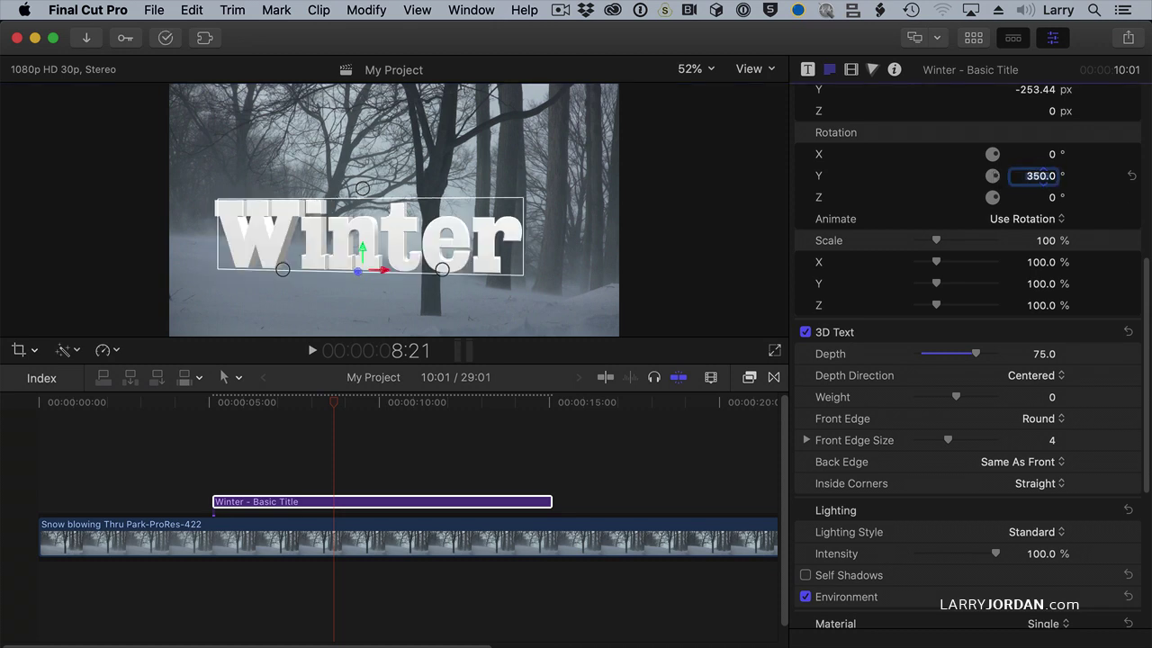
{"action": "type", "text": "35"}
{"action": "key", "text": "Return"}
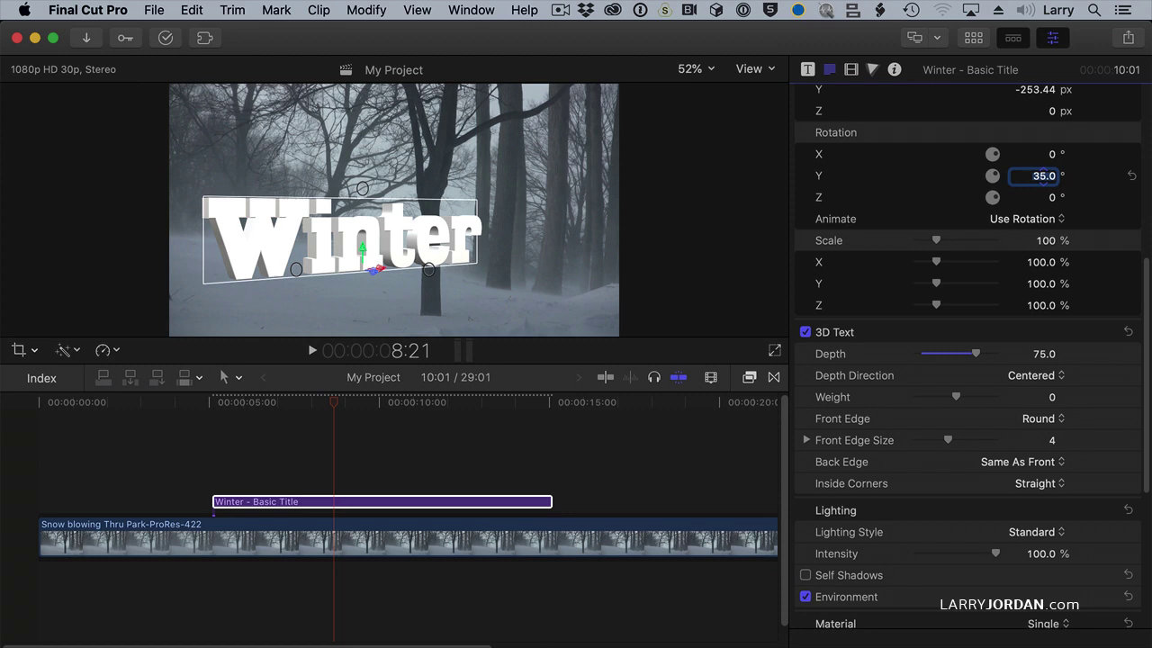
Lower the rotated title to Y -277.67 and reselect its clip.
{"action": "left_click_drag", "start_coordinate": [398, 257], "coordinate": [402, 258]}
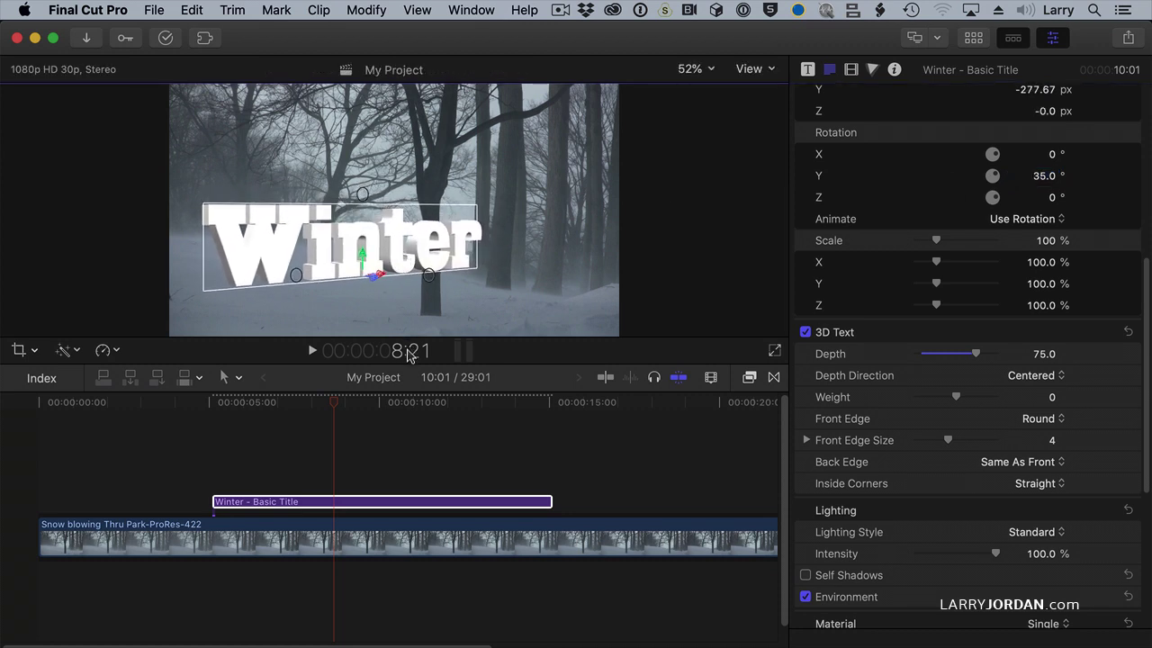
{"action": "left_click", "coordinate": [301, 451]}
{"action": "left_click", "coordinate": [315, 466]}
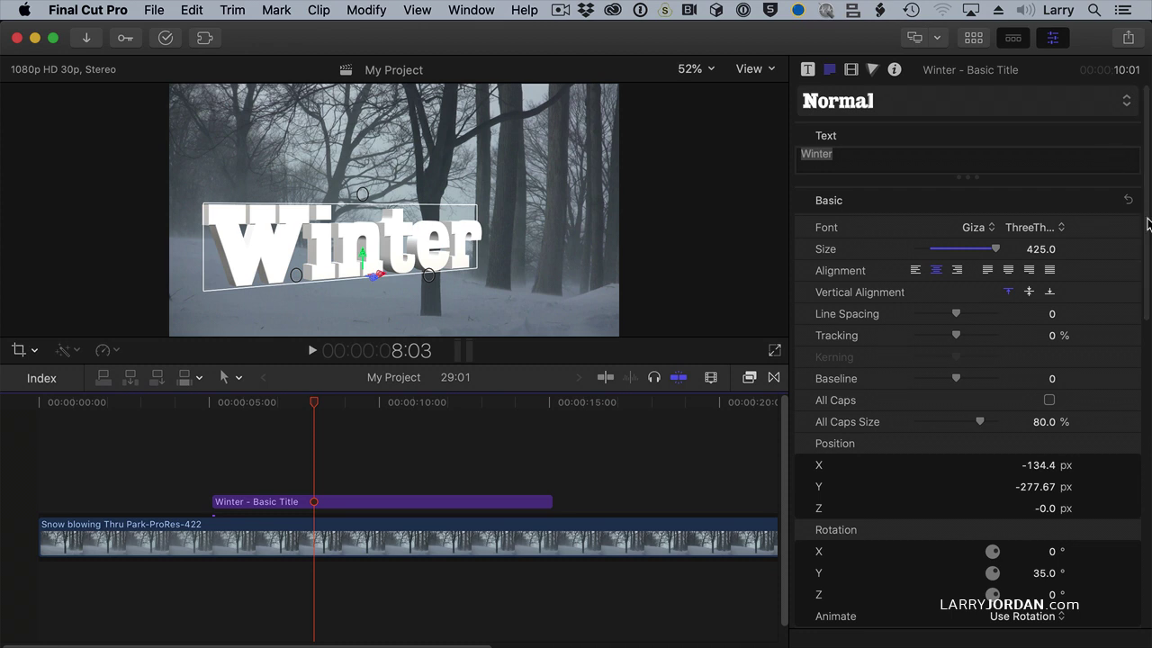
Scroll the Title inspector down to the Material section.
{"action": "scroll", "coordinate": [1149, 252], "scroll_direction": "down", "scroll_amount": 2}
{"action": "scroll", "coordinate": [1149, 253], "scroll_direction": "down", "scroll_amount": 10}
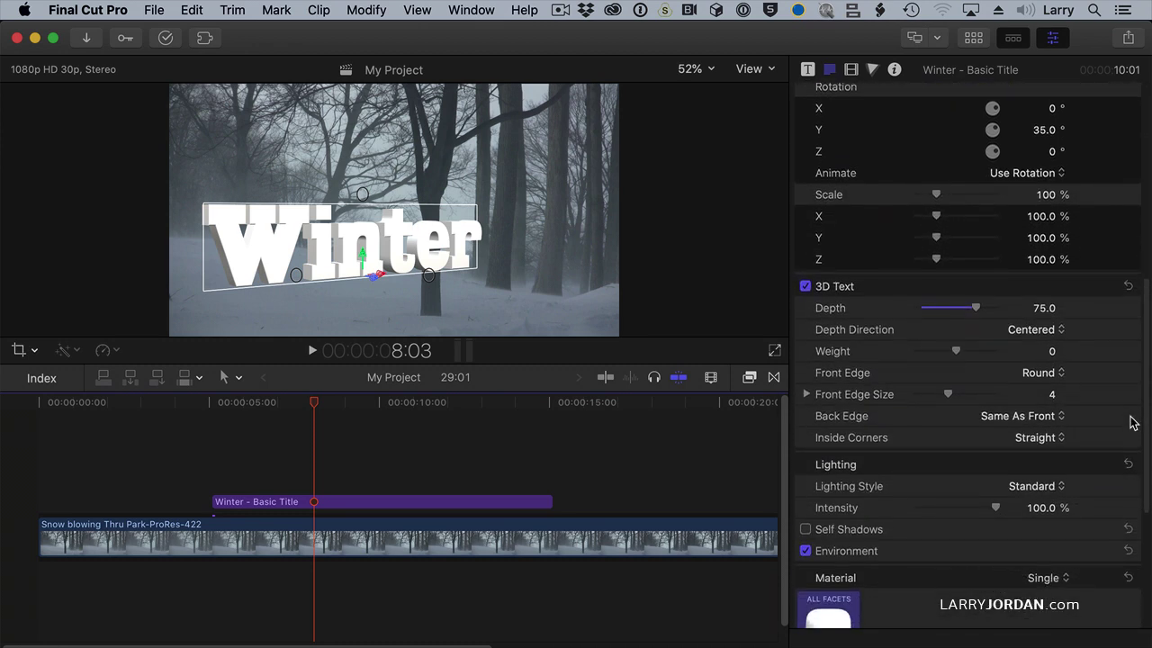
{"action": "scroll", "coordinate": [1127, 453], "scroll_direction": "down", "scroll_amount": 6}
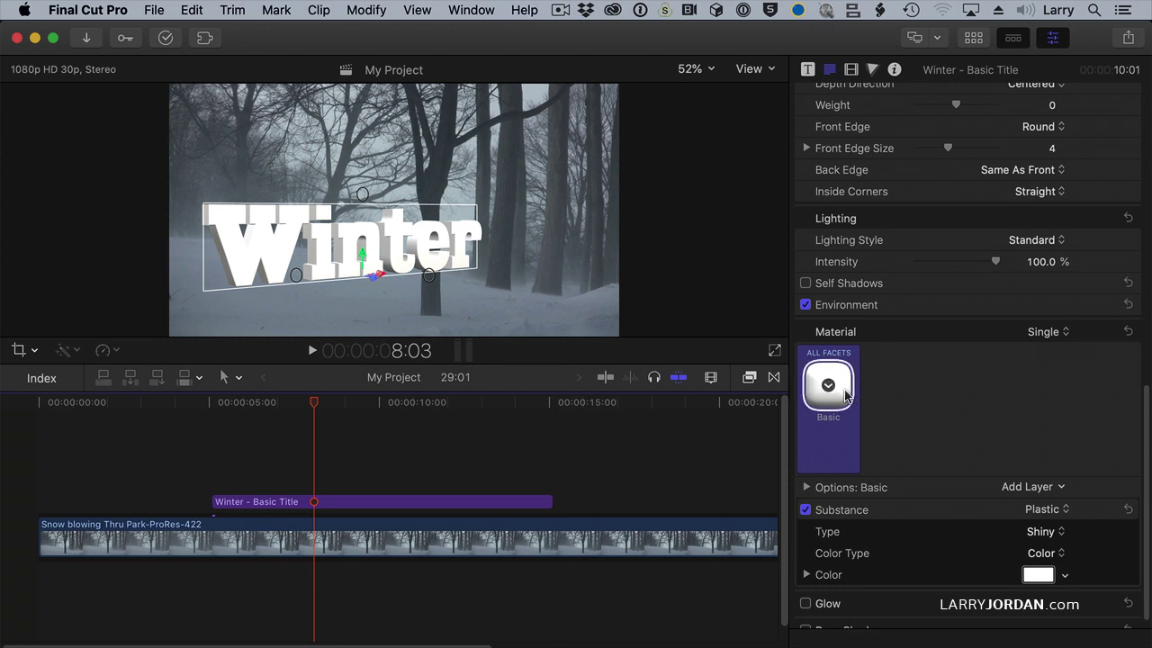
Switch the title material to Multiple and give the front face Aged Concrete.
{"action": "left_click", "coordinate": [1044, 332]}
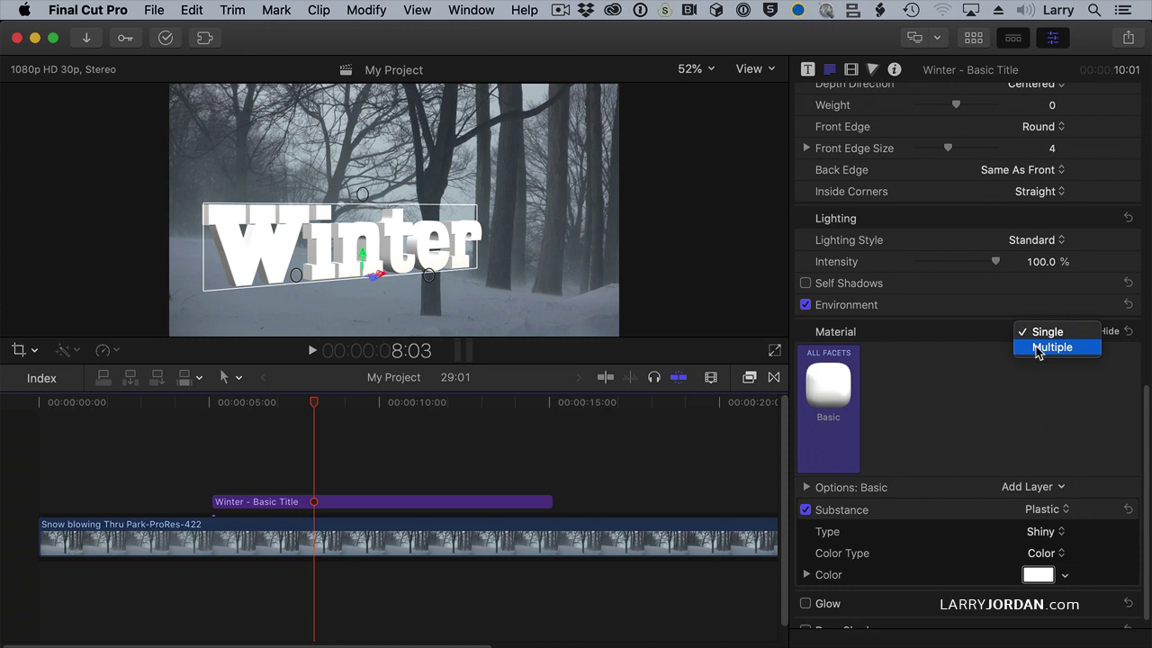
{"action": "left_click", "coordinate": [1038, 349]}
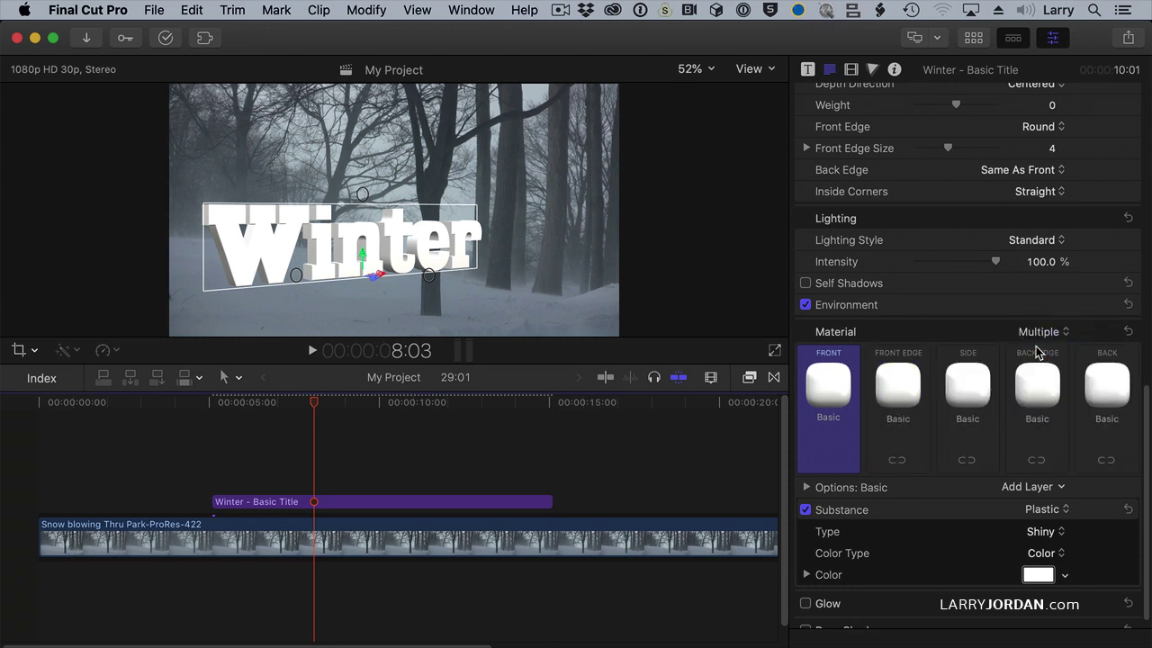
{"action": "mouse_move", "coordinate": [829, 396]}
{"action": "mouse_move", "coordinate": [874, 399]}
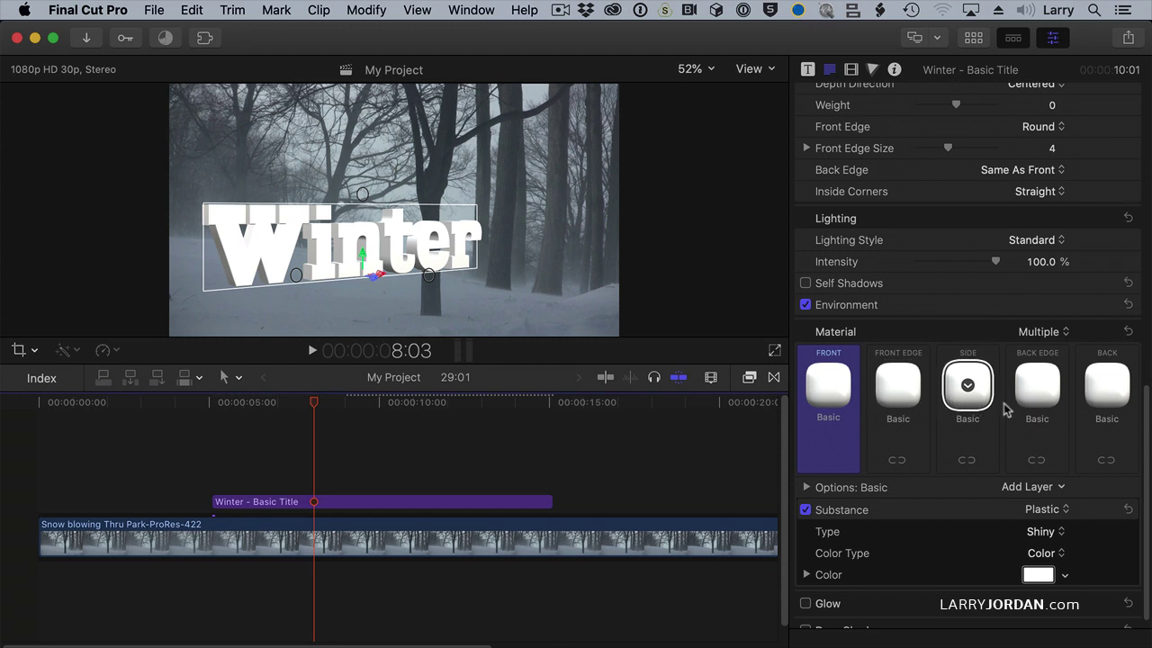
{"action": "mouse_move", "coordinate": [1021, 410]}
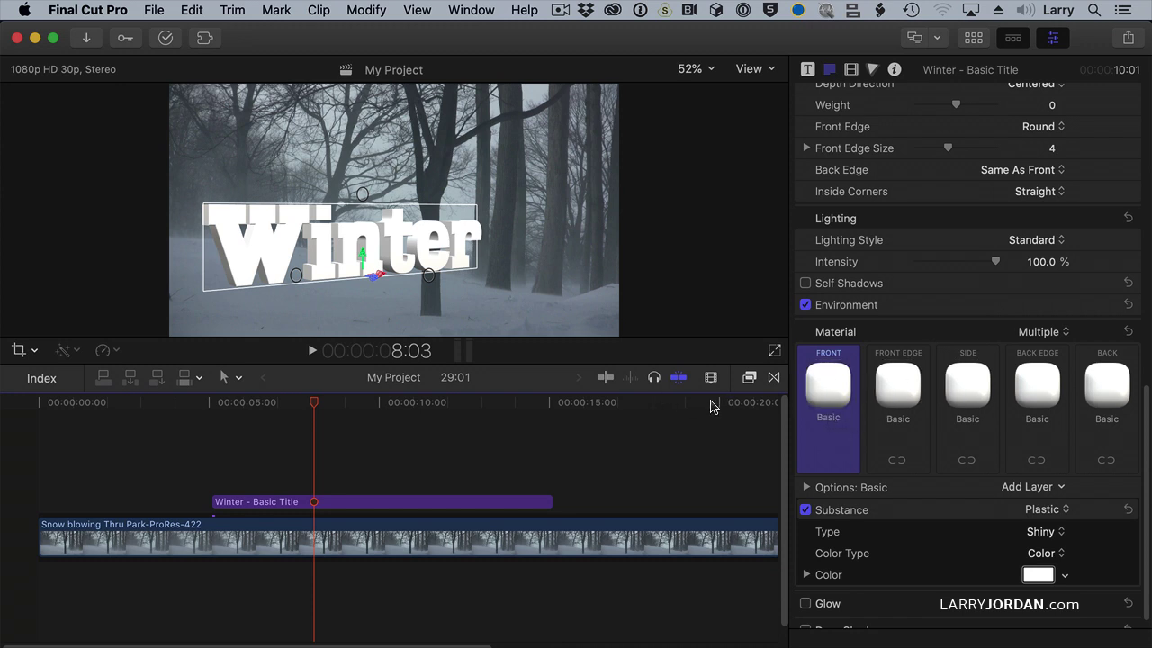
{"action": "left_click", "coordinate": [829, 386]}
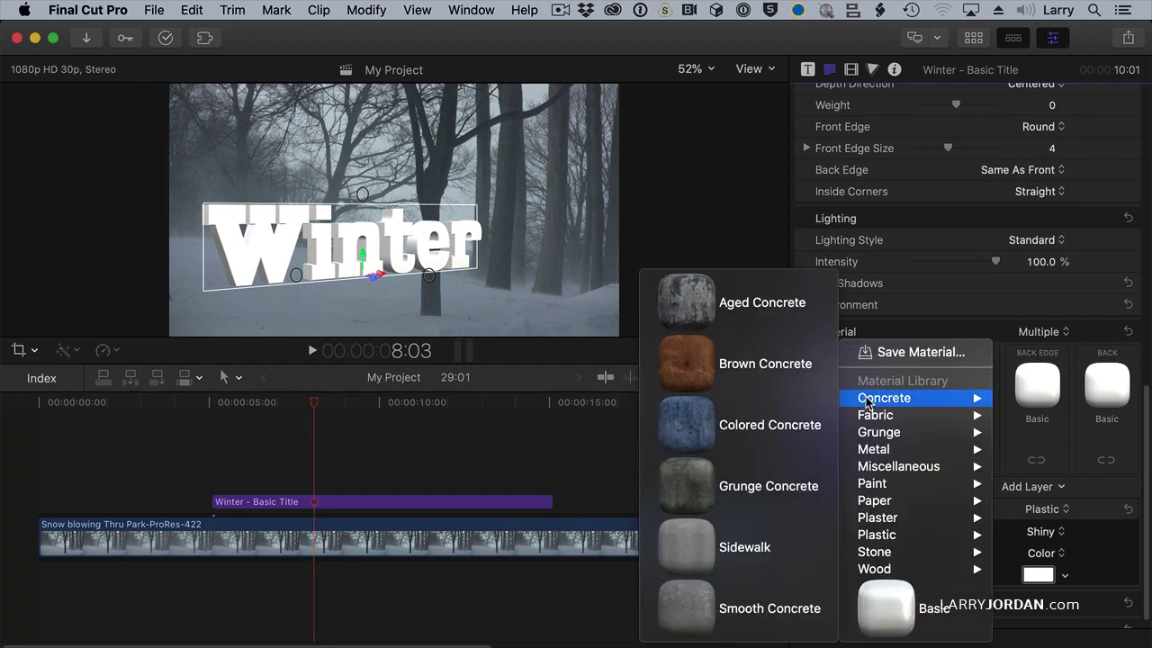
{"action": "left_click", "coordinate": [744, 311]}
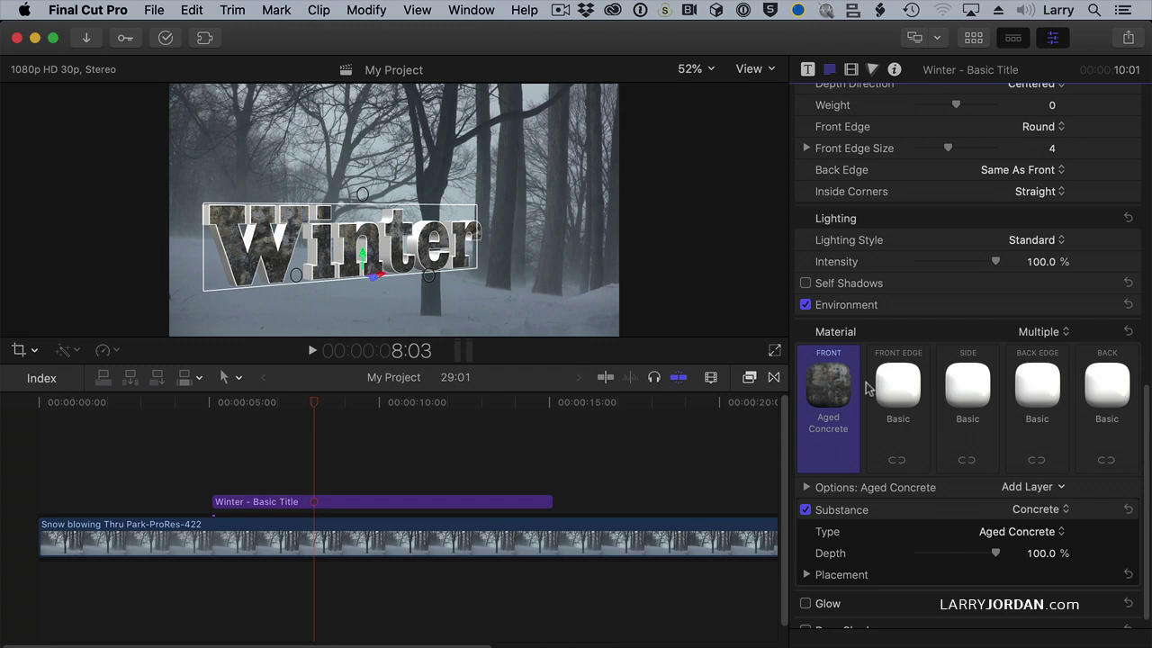
Apply Grunge Red to the front edge and preview the title full screen.
{"action": "left_click", "coordinate": [898, 387]}
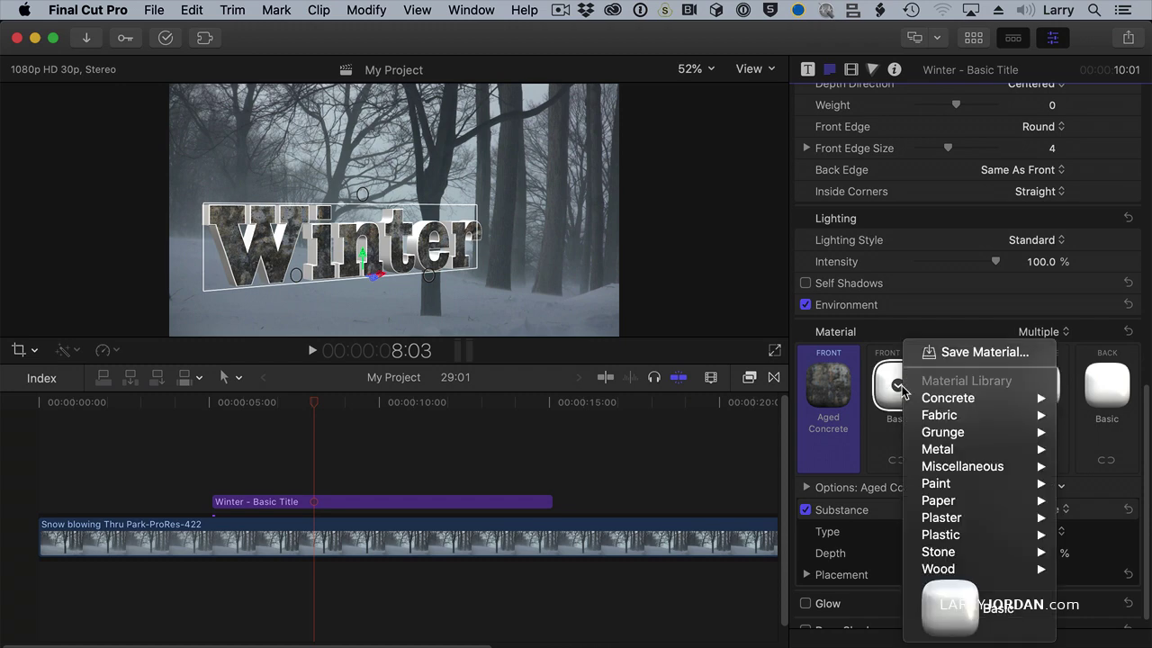
{"action": "mouse_move", "coordinate": [935, 432]}
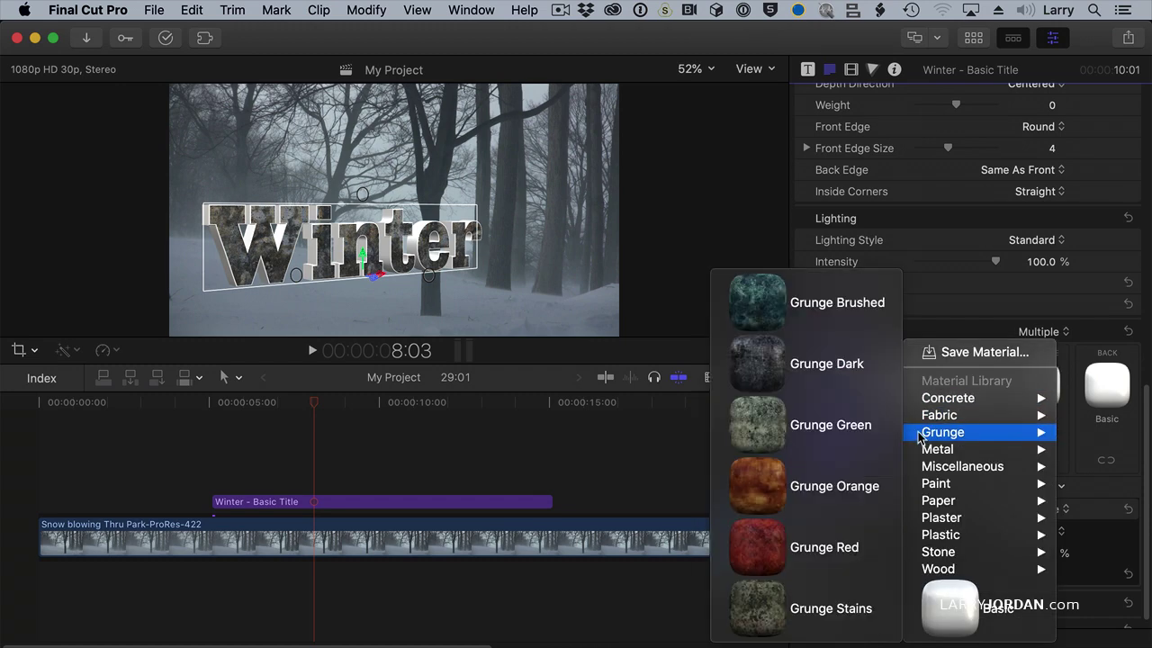
{"action": "left_click", "coordinate": [749, 549]}
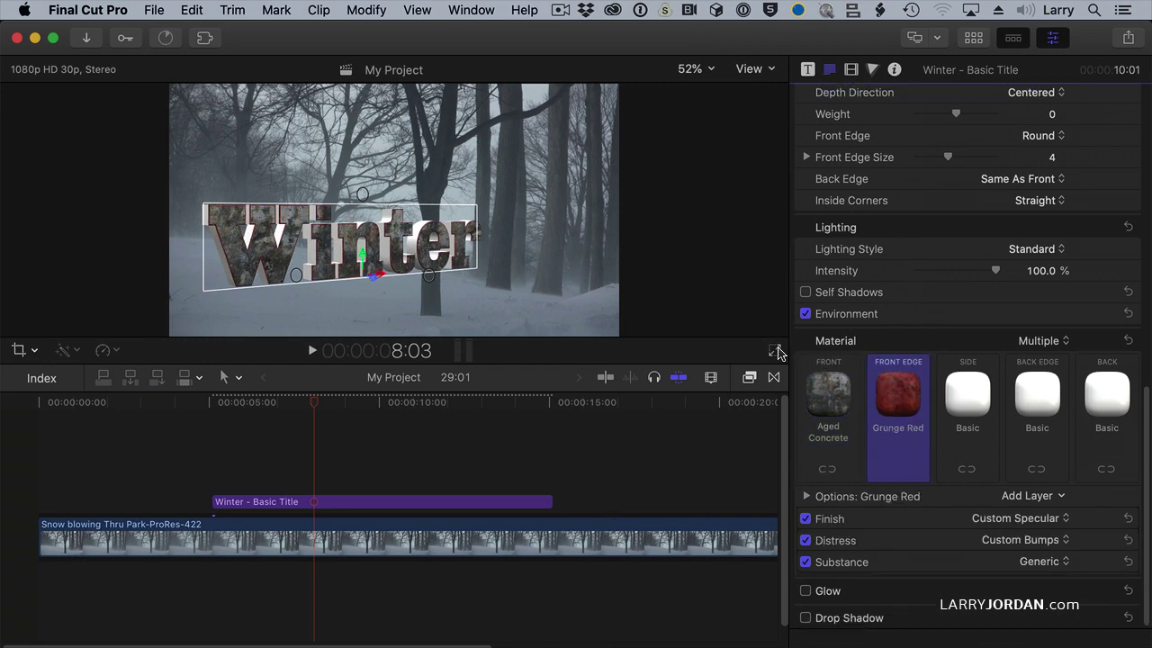
{"action": "left_click", "coordinate": [779, 353]}
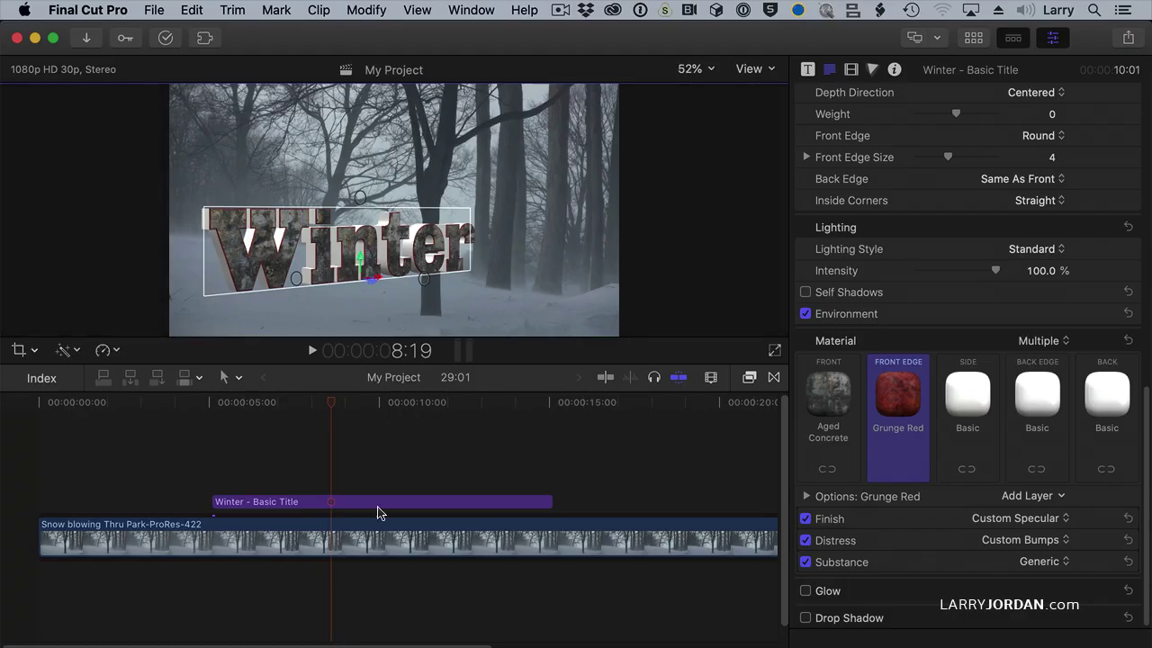
Search the effects for 'drop' and apply Drop Shadow to the Winter title clip.
{"action": "left_click", "coordinate": [380, 504]}
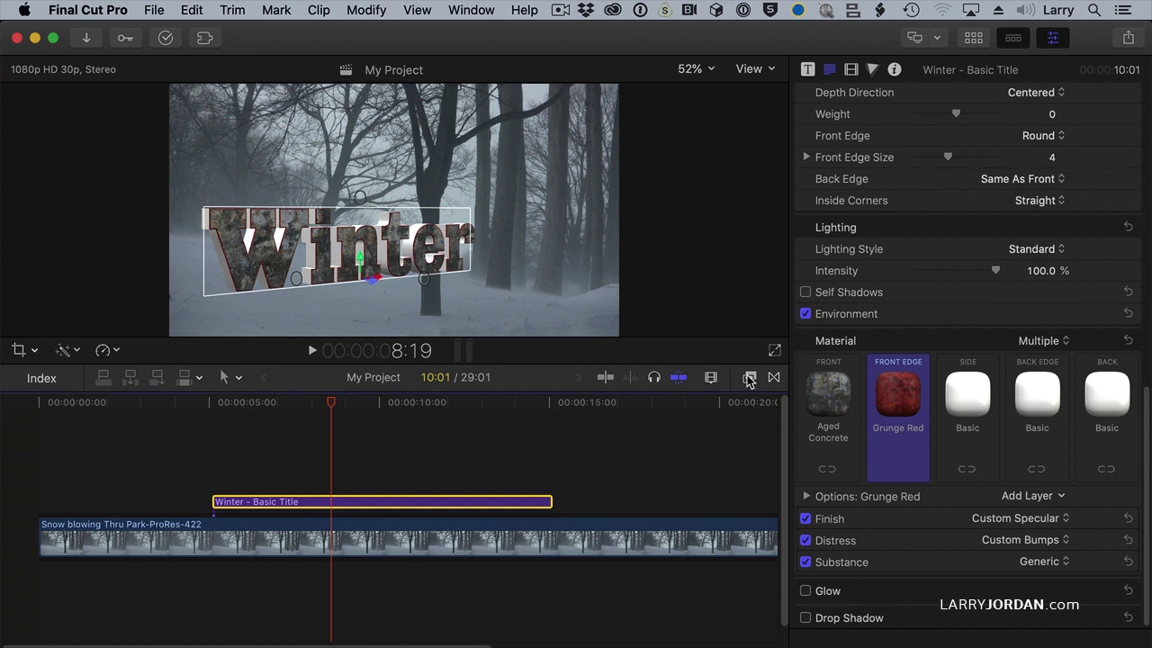
{"action": "left_click", "coordinate": [749, 378]}
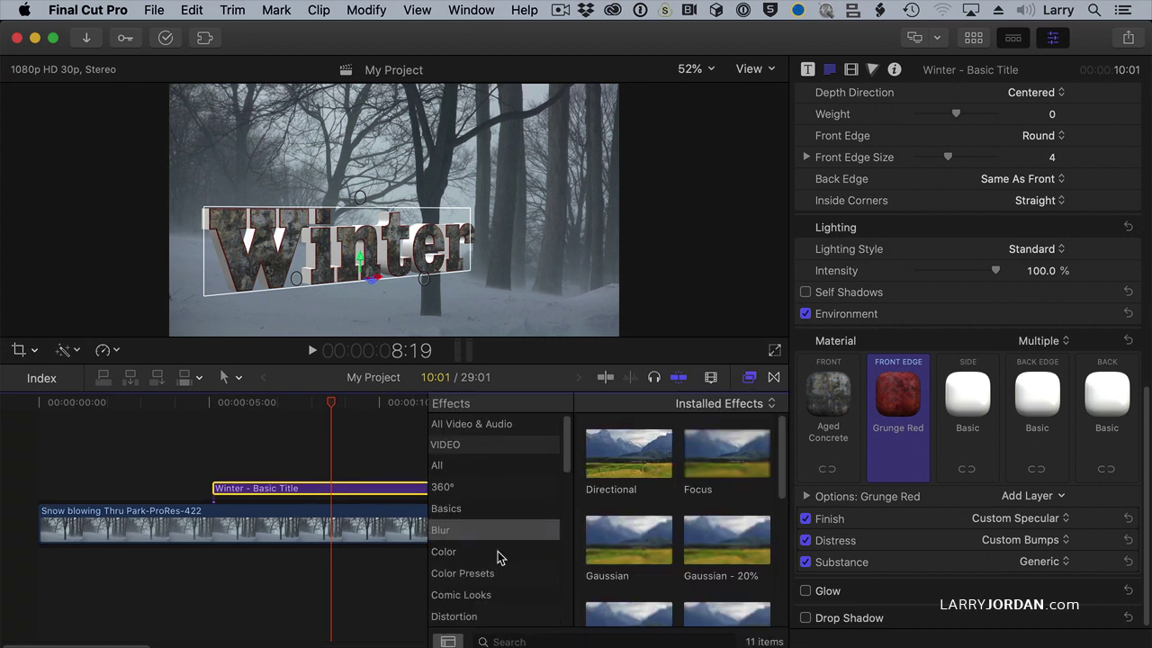
{"action": "left_click", "coordinate": [483, 465]}
{"action": "left_click", "coordinate": [526, 641]}
{"action": "type", "text": "drop"}
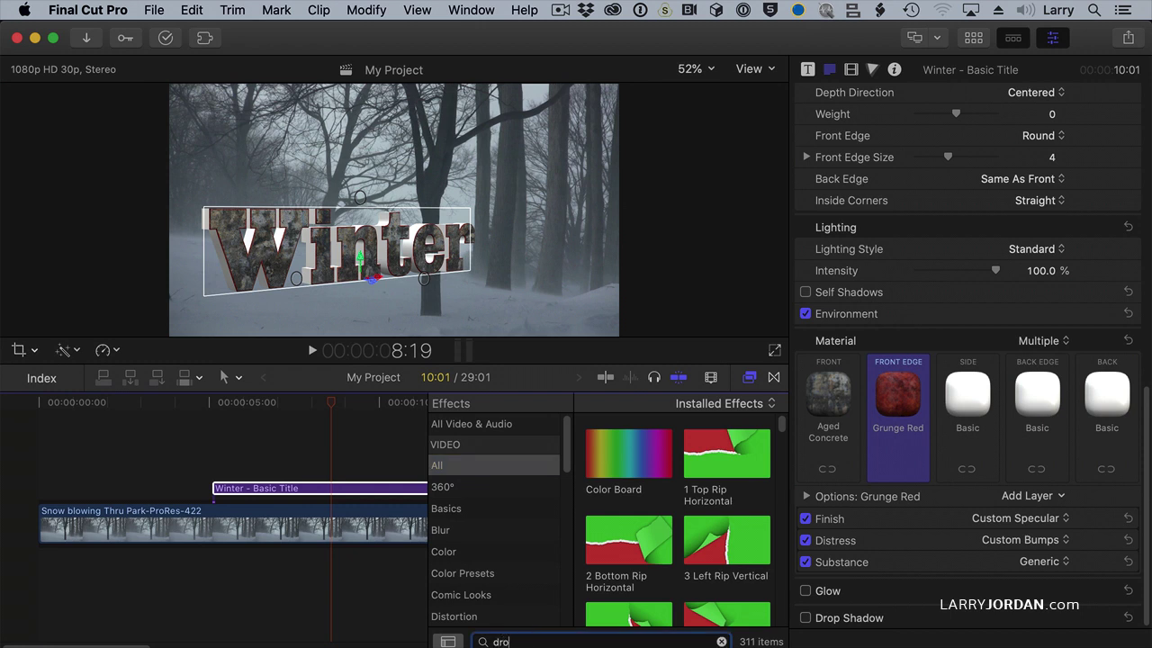
{"action": "left_click", "coordinate": [623, 459]}
{"action": "left_click_drag", "start_coordinate": [624, 459], "coordinate": [326, 488]}
{"action": "left_click", "coordinate": [749, 378]}
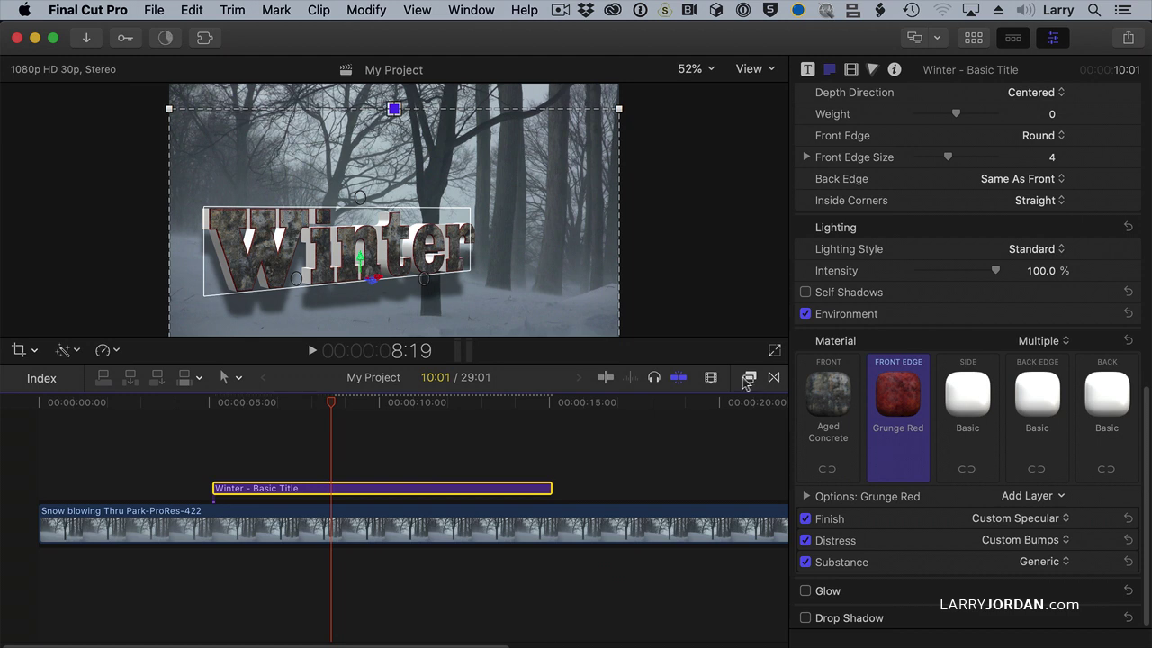
{"action": "left_click_drag", "start_coordinate": [553, 364], "coordinate": [547, 450]}
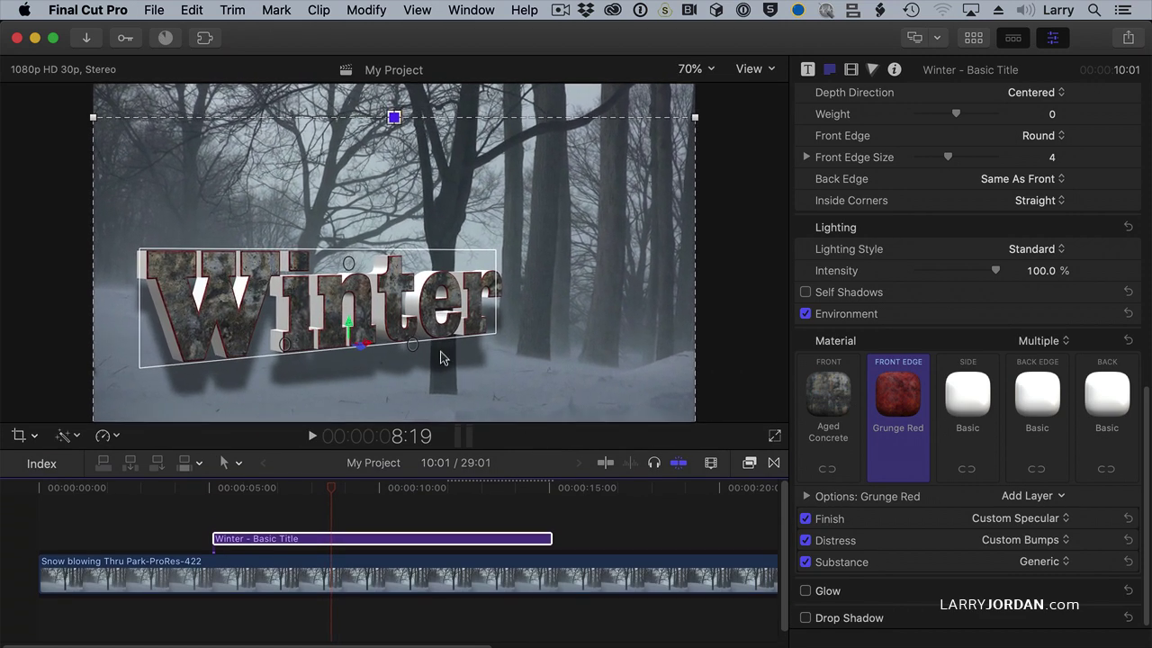
Use the Perspective Back shadow preset with blur 46, falloff 25.32% and opacity 58.84%.
{"action": "left_click", "coordinate": [526, 543]}
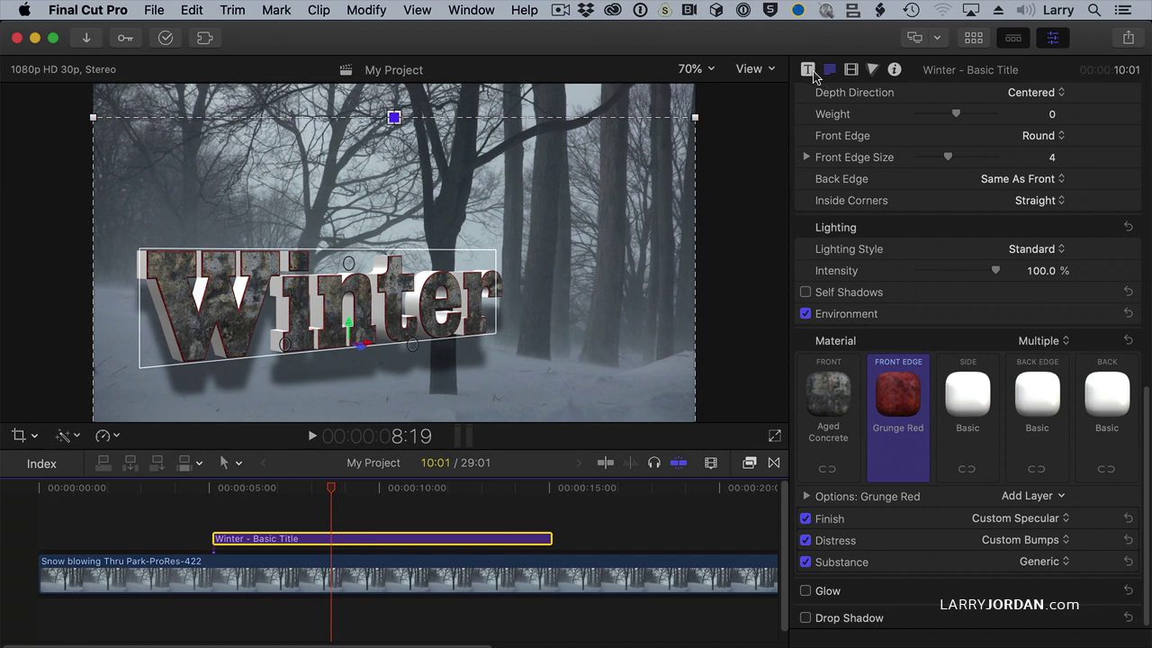
{"action": "left_click", "coordinate": [850, 70]}
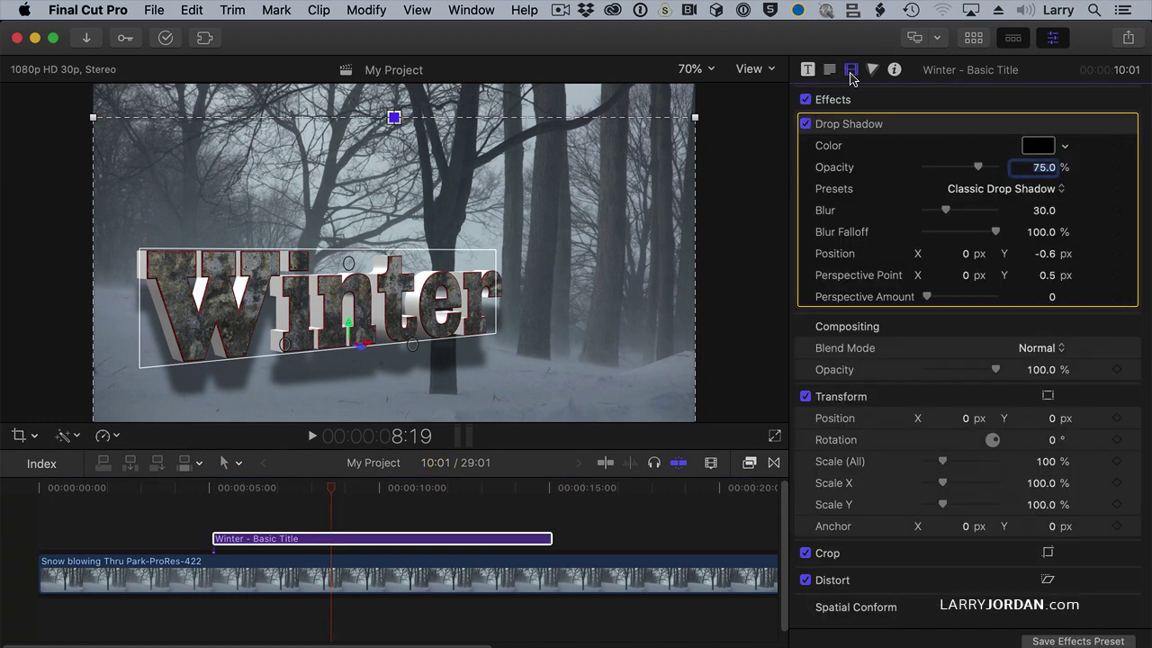
{"action": "left_click", "coordinate": [968, 190]}
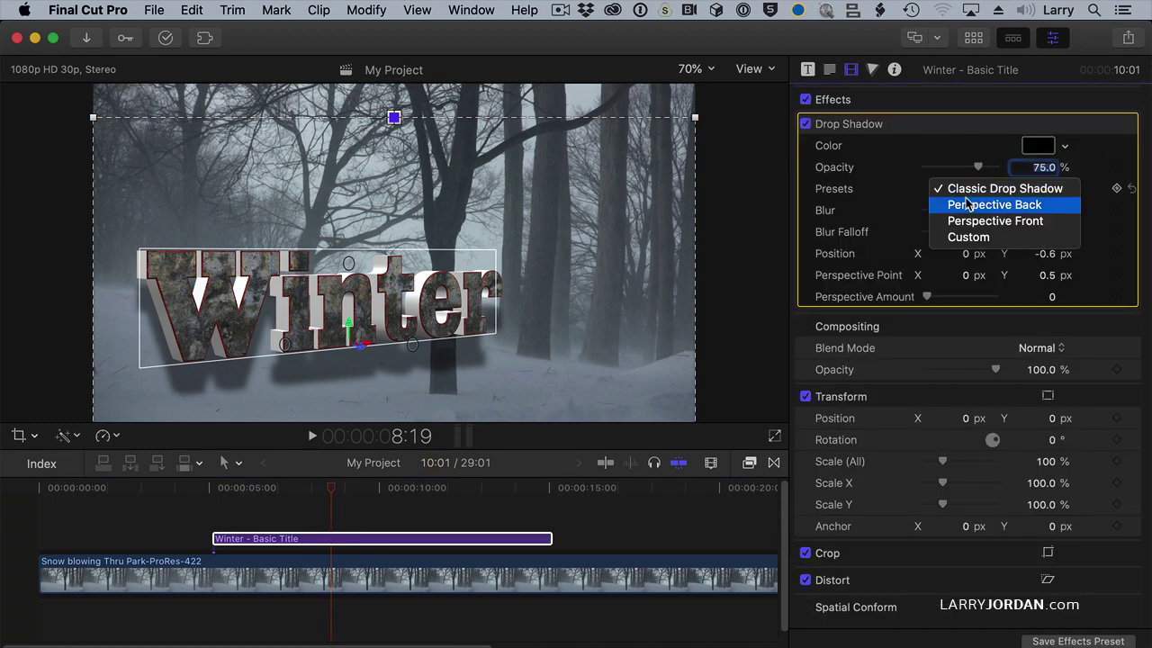
{"action": "left_click", "coordinate": [968, 205]}
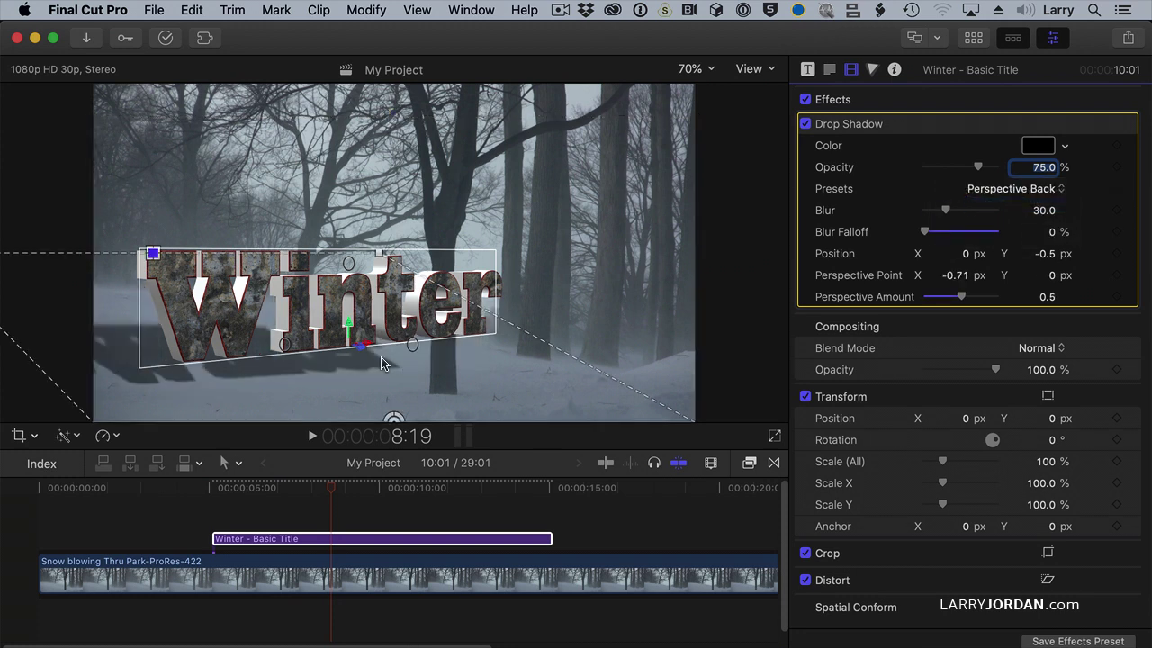
{"action": "left_click_drag", "start_coordinate": [371, 361], "coordinate": [381, 347]}
{"action": "mouse_move", "coordinate": [943, 210]}
{"action": "left_mouse_down"}
{"action": "mouse_move", "coordinate": [957, 211]}
{"action": "mouse_move", "coordinate": [926, 234]}
{"action": "mouse_move", "coordinate": [943, 232]}
{"action": "left_mouse_up"}
{"action": "left_click_drag", "start_coordinate": [979, 166], "coordinate": [966, 173]}
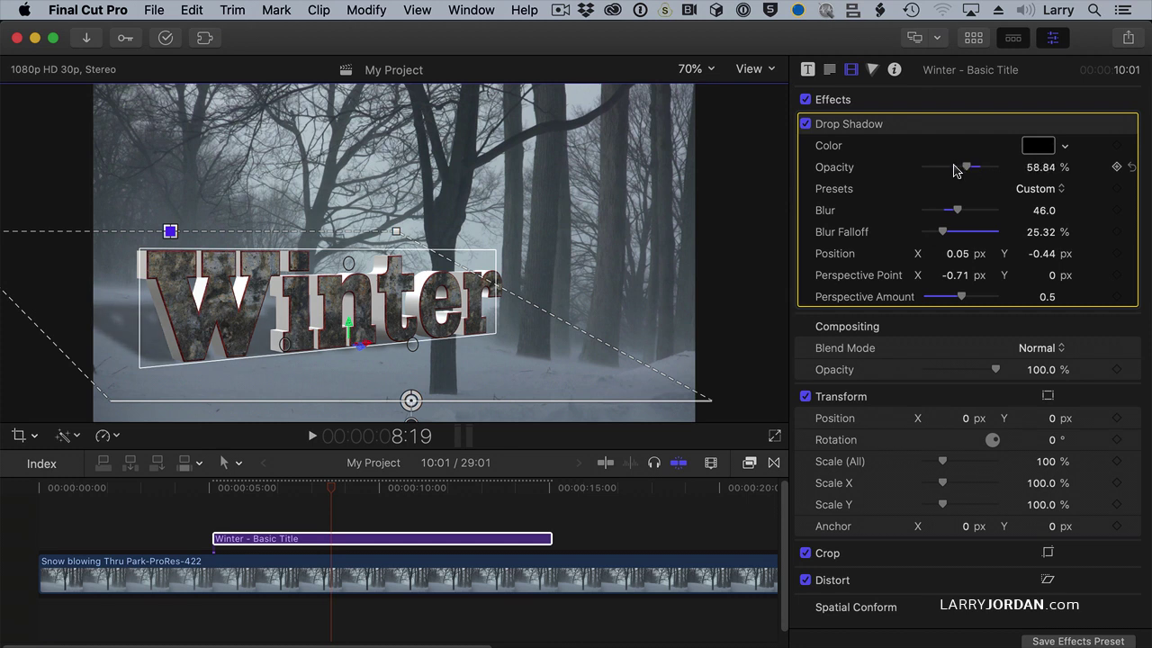
Play the finished Winter title full screen, then stop playback.
{"action": "left_click", "coordinate": [774, 435]}
{"action": "key", "text": "space"}
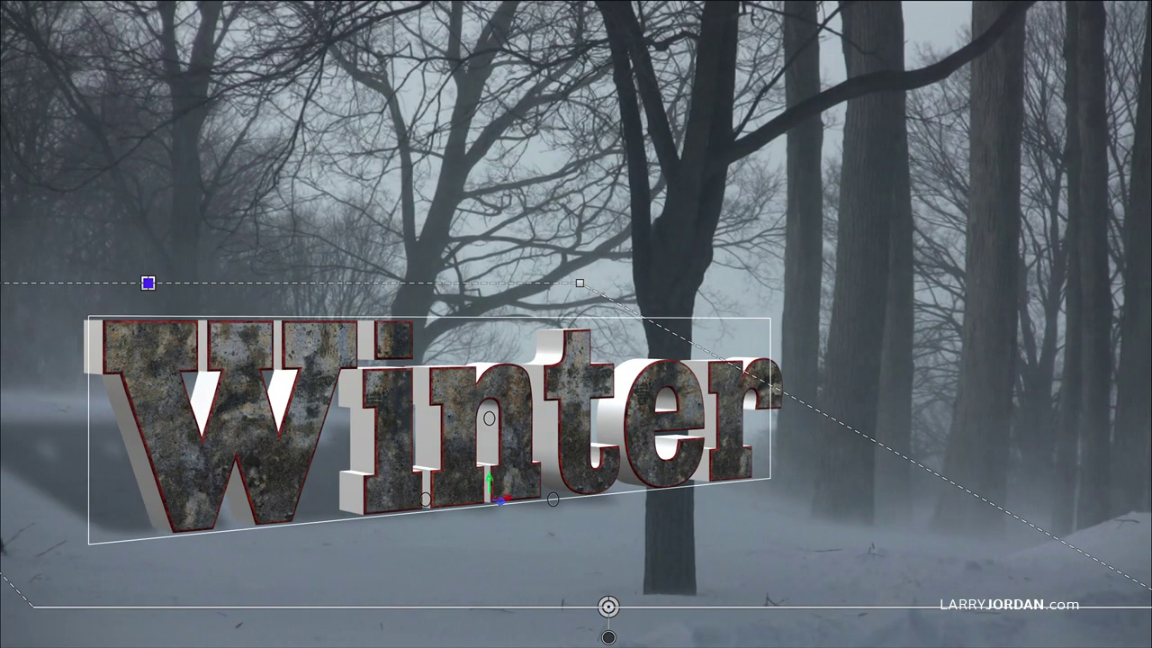